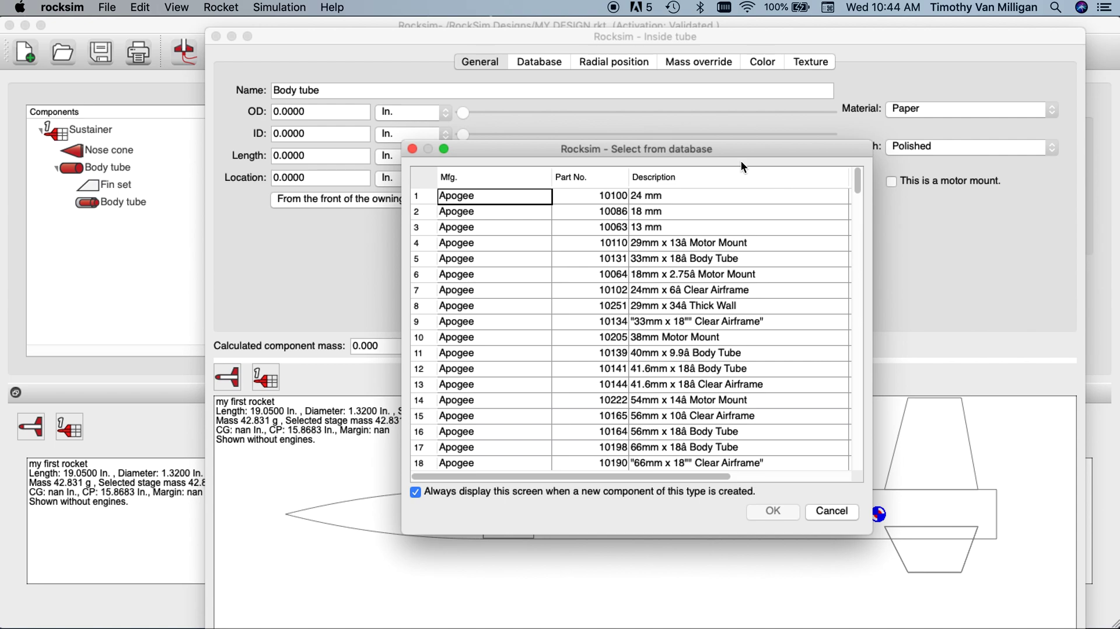
Load the Apogee 18 mm tube, part number 10086, from the parts database into the new inside tube.
{"action": "left_click_drag", "start_coordinate": [707, 143], "coordinate": [618, 75]}
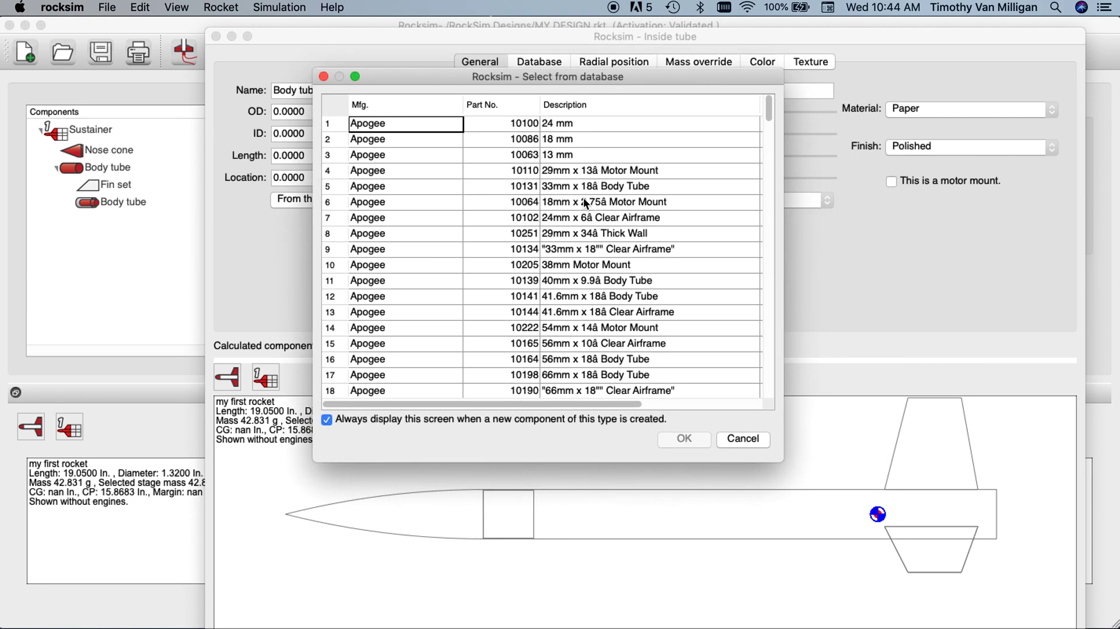
{"action": "left_click", "coordinate": [553, 139]}
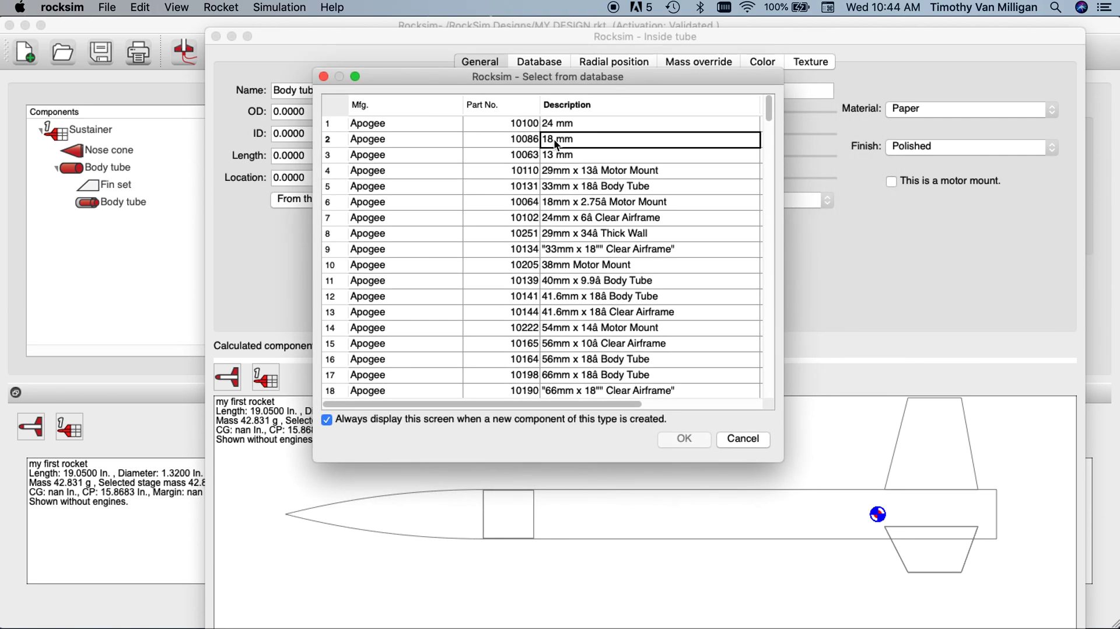
{"action": "left_click", "coordinate": [685, 440]}
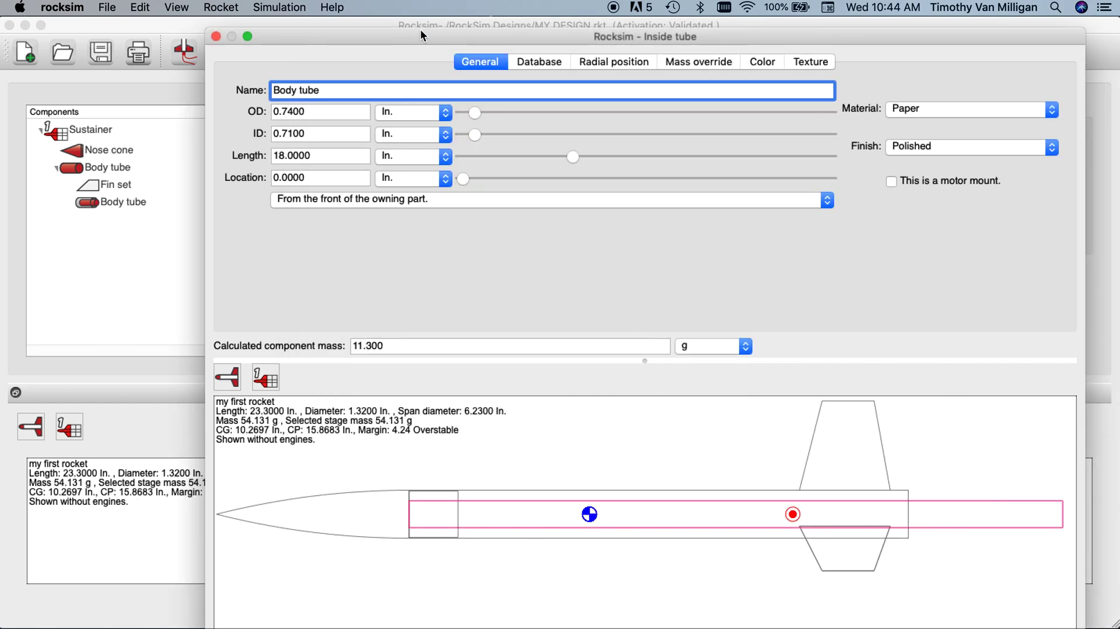
Rename the inside tube as "Engine Mount tube".
{"action": "left_click_drag", "start_coordinate": [416, 33], "coordinate": [232, 10]}
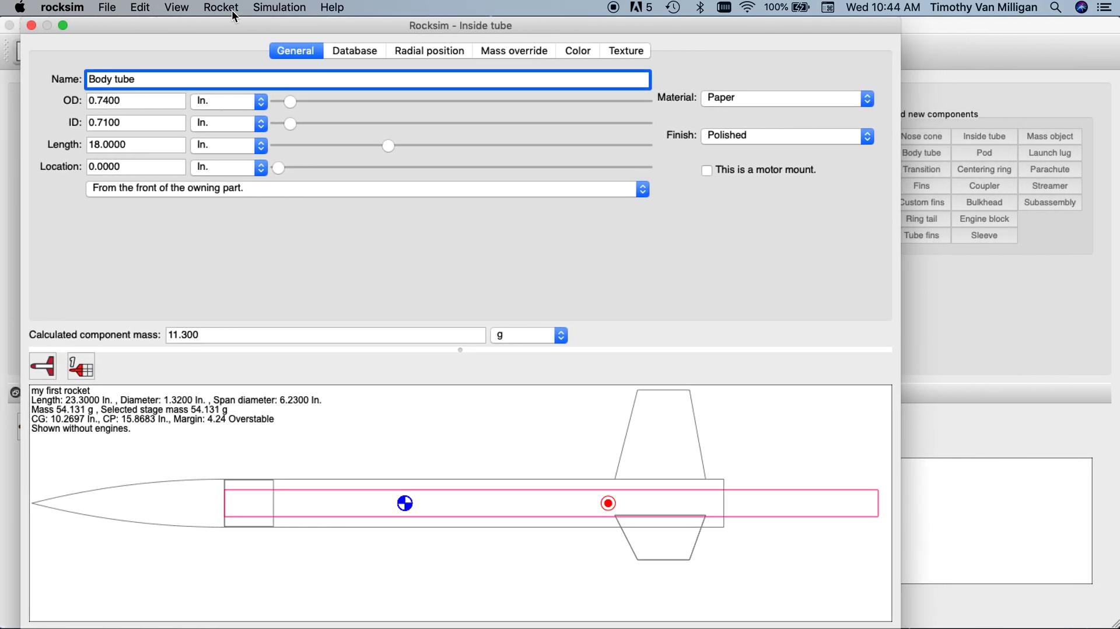
{"action": "left_click_drag", "start_coordinate": [900, 628], "coordinate": [1073, 624]}
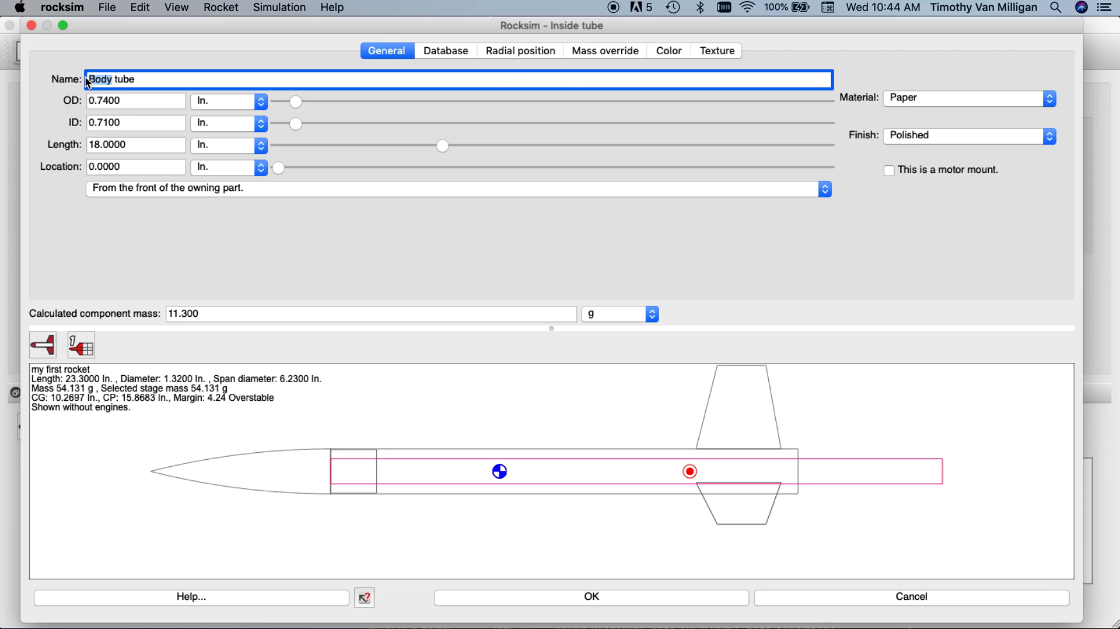
{"action": "type", "text": "Engin"}
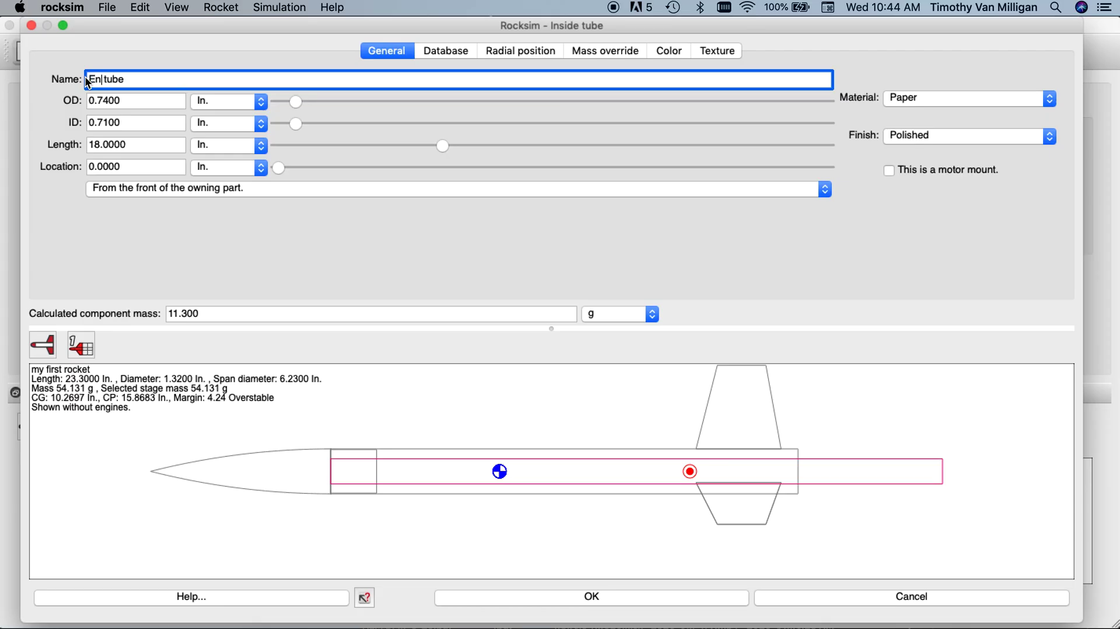
{"action": "type", "text": "e Mount"}
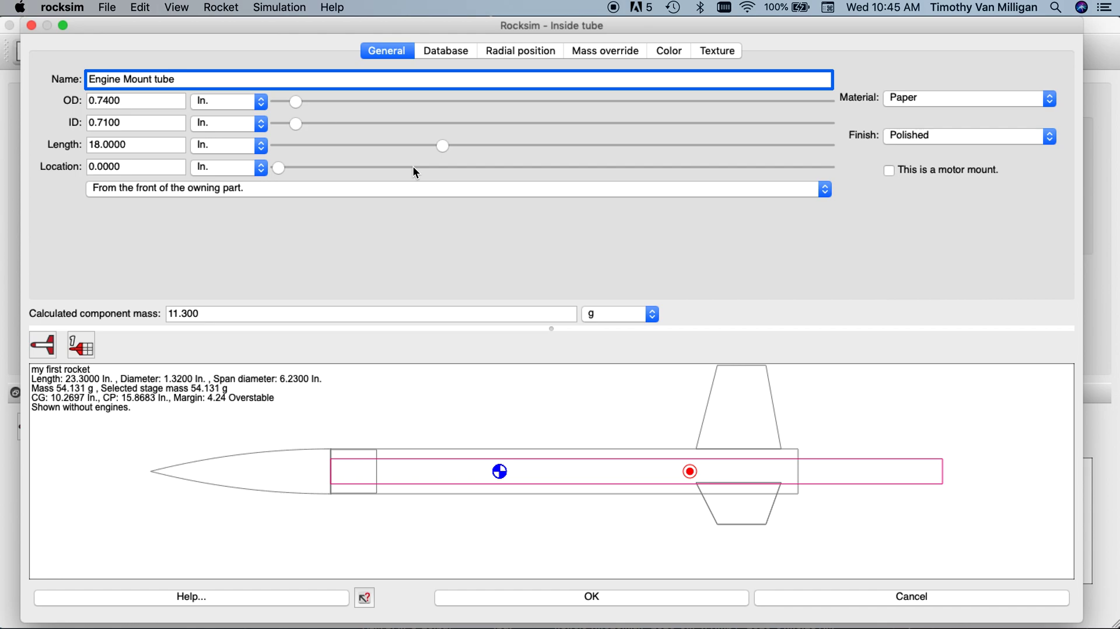
Set the engine mount tube's length to 2.75 in.
{"action": "left_click_drag", "start_coordinate": [127, 147], "coordinate": [70, 146]}
{"action": "type", "text": "2."}
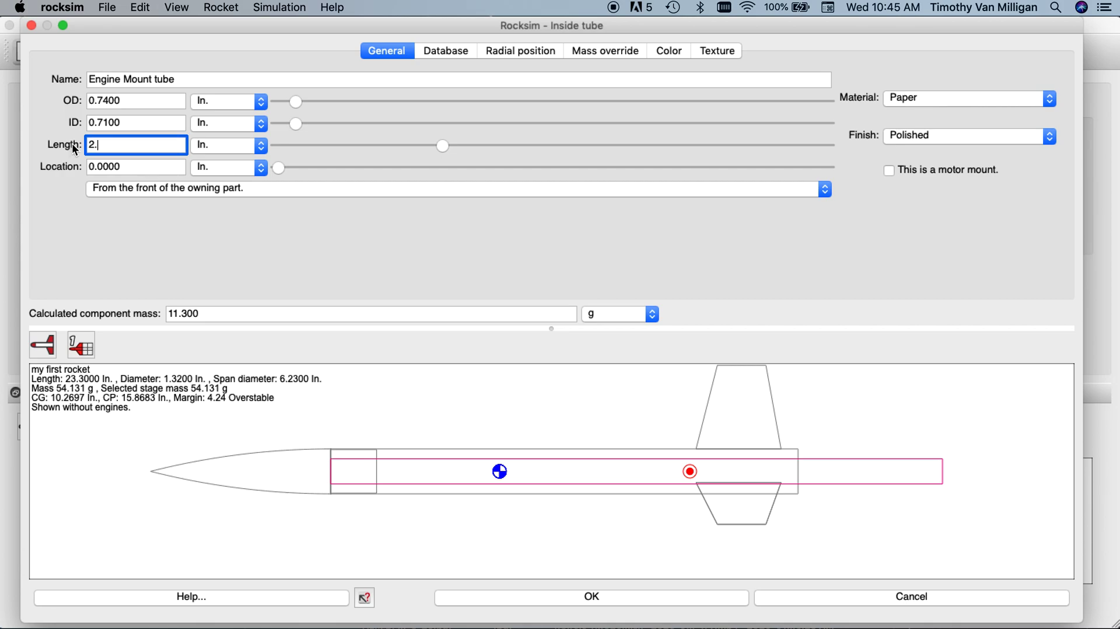
{"action": "type", "text": "75"}
{"action": "key", "text": "Tab"}
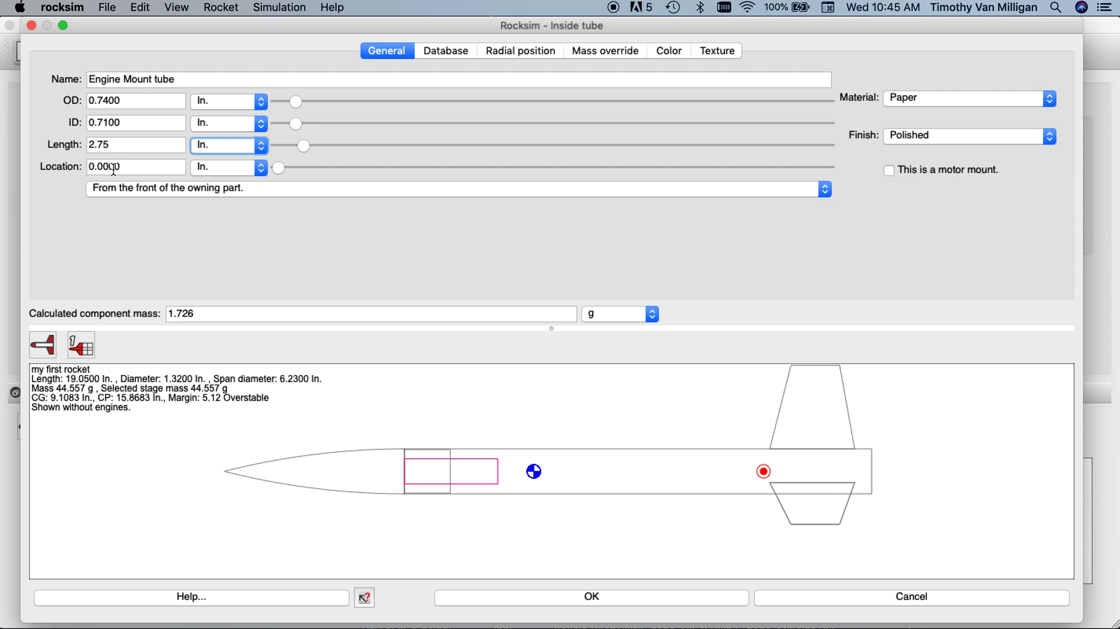
Locate the engine mount tube from the base of the owning part with an offset of -0.5 in.
{"action": "left_click", "coordinate": [262, 195]}
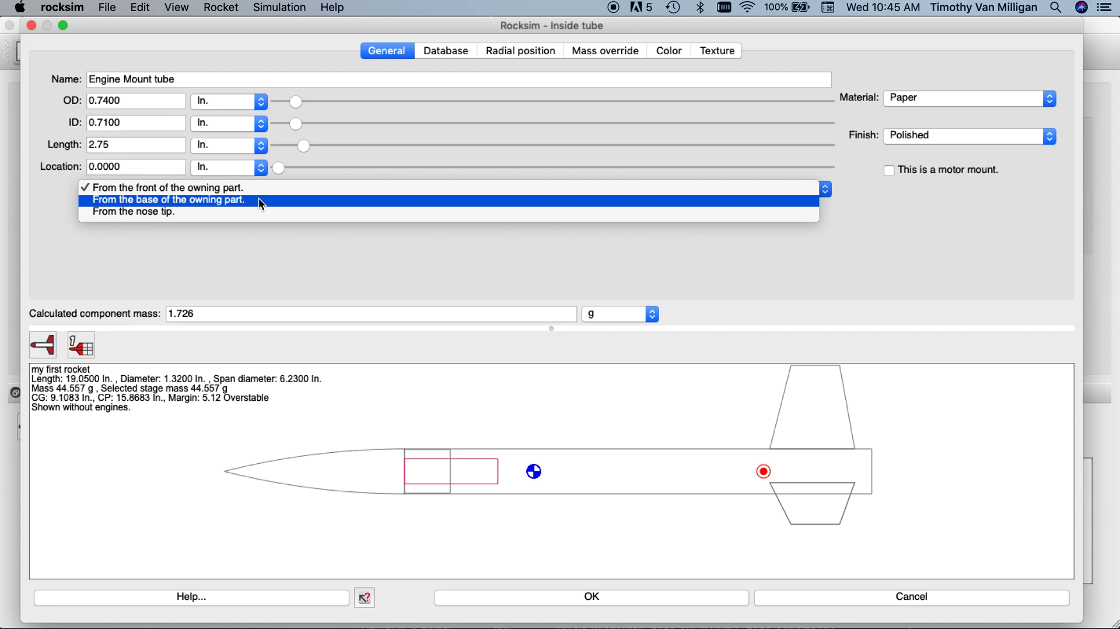
{"action": "left_click", "coordinate": [260, 199]}
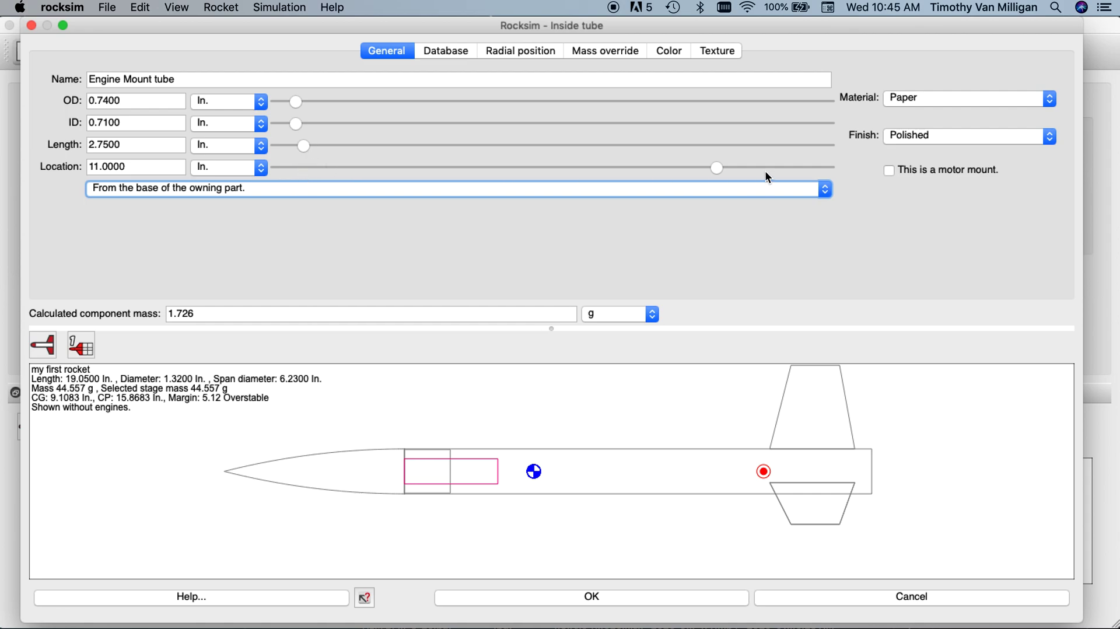
{"action": "left_click_drag", "start_coordinate": [719, 170], "coordinate": [264, 178]}
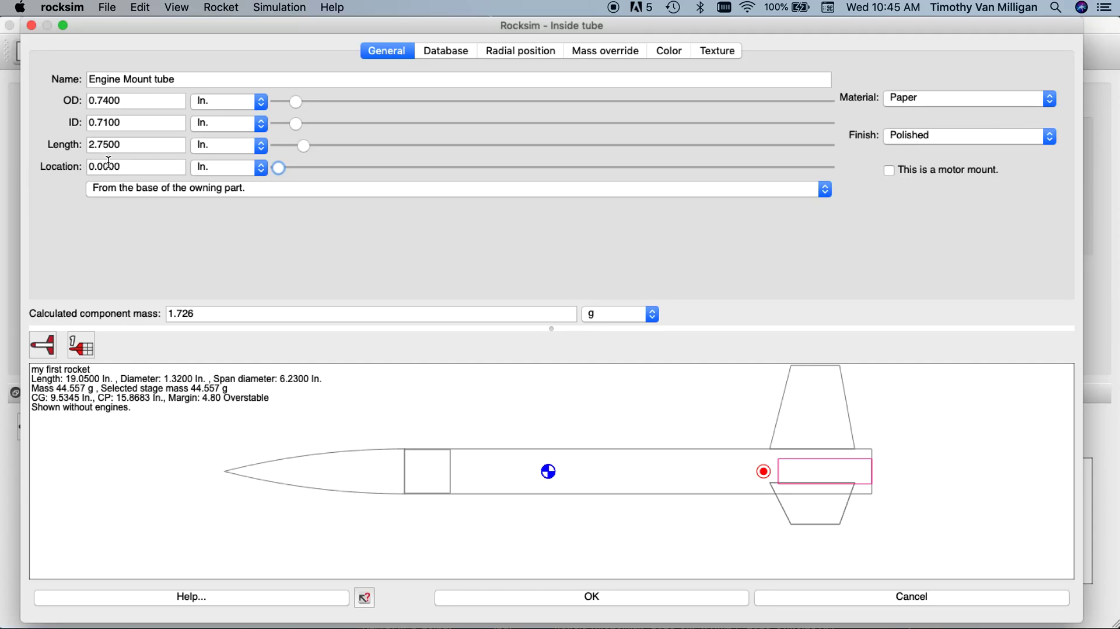
{"action": "left_click_drag", "start_coordinate": [124, 166], "coordinate": [78, 167]}
{"action": "type", "text": "-"}
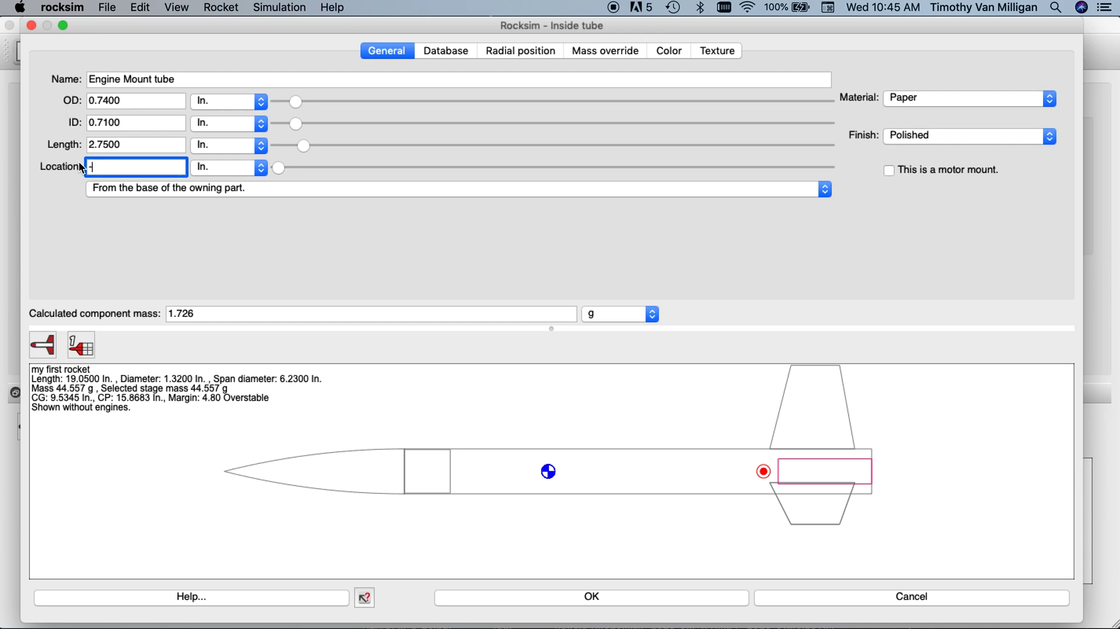
{"action": "type", "text": ".5"}
{"action": "key", "text": "Tab"}
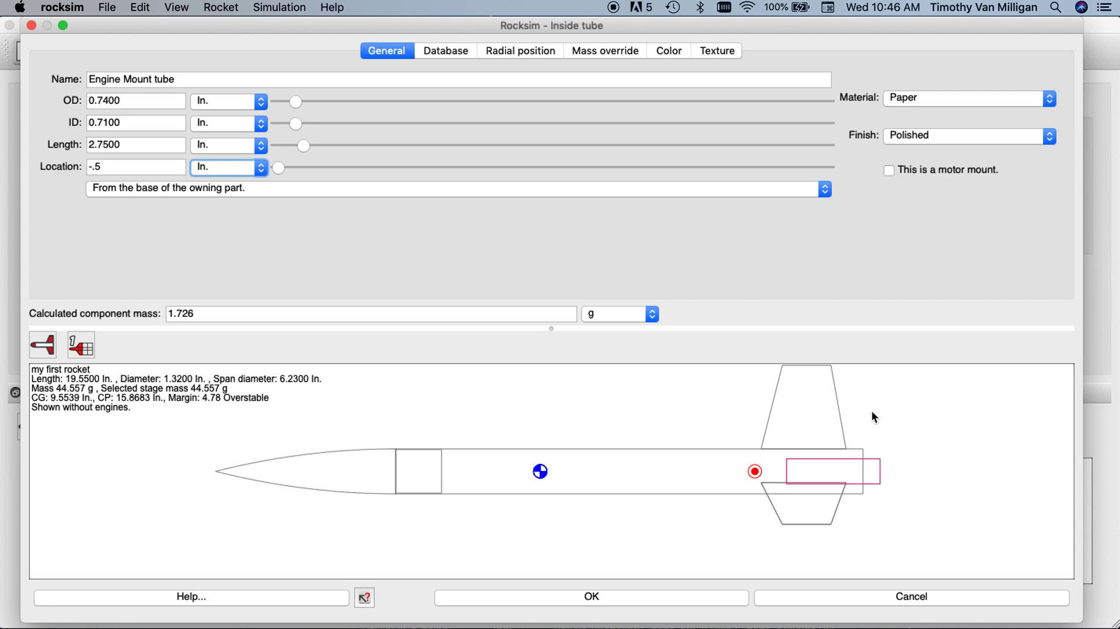
Make the tube a motor mount, load the Estes C6 engine with a 7-second ejection delay, and accept the tube.
{"action": "left_click", "coordinate": [889, 171]}
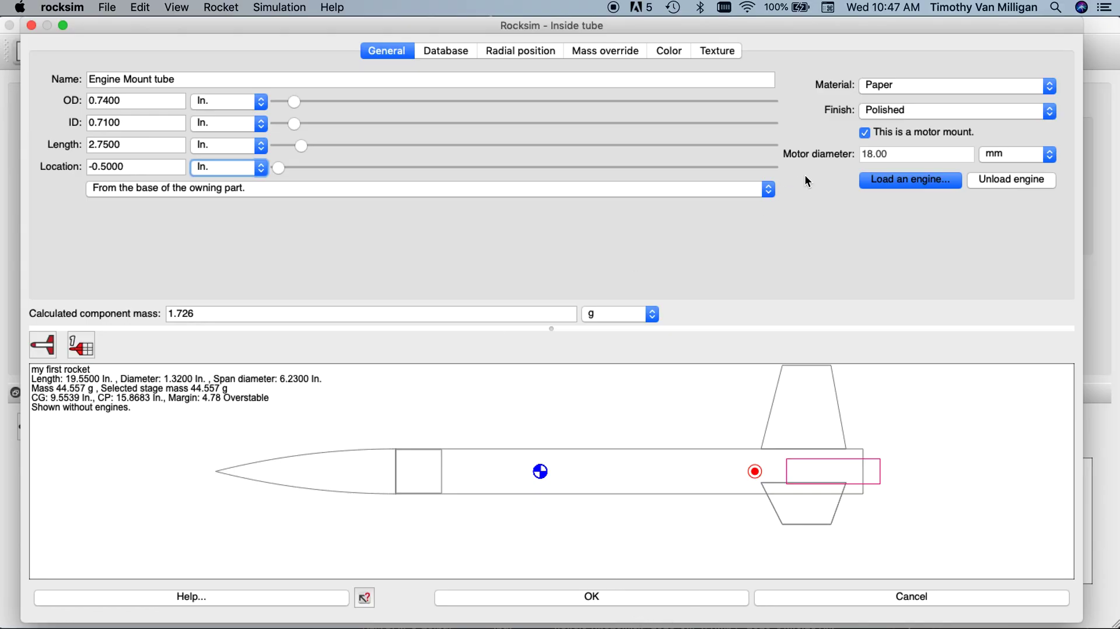
{"action": "left_click", "coordinate": [909, 181]}
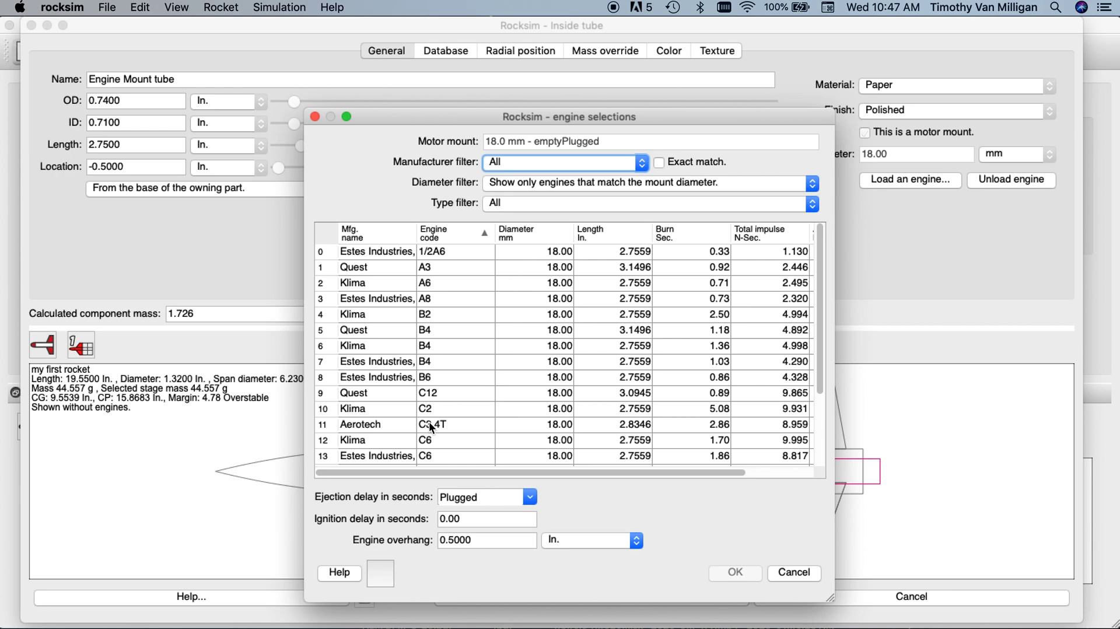
{"action": "scroll", "coordinate": [400, 428], "scroll_direction": "down", "scroll_amount": 3}
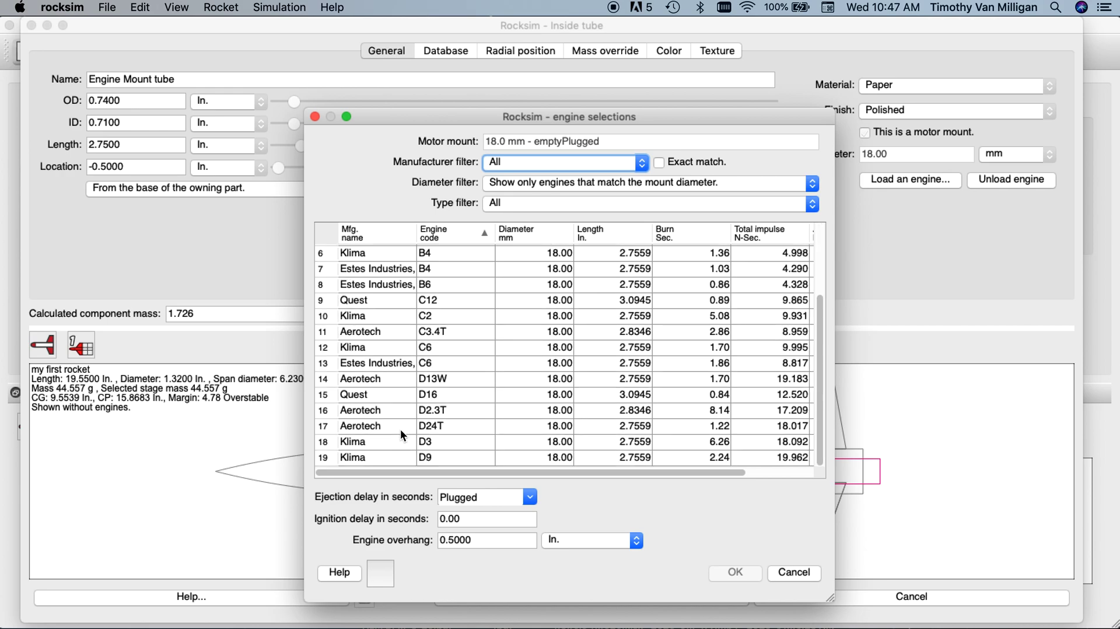
{"action": "left_click", "coordinate": [434, 361]}
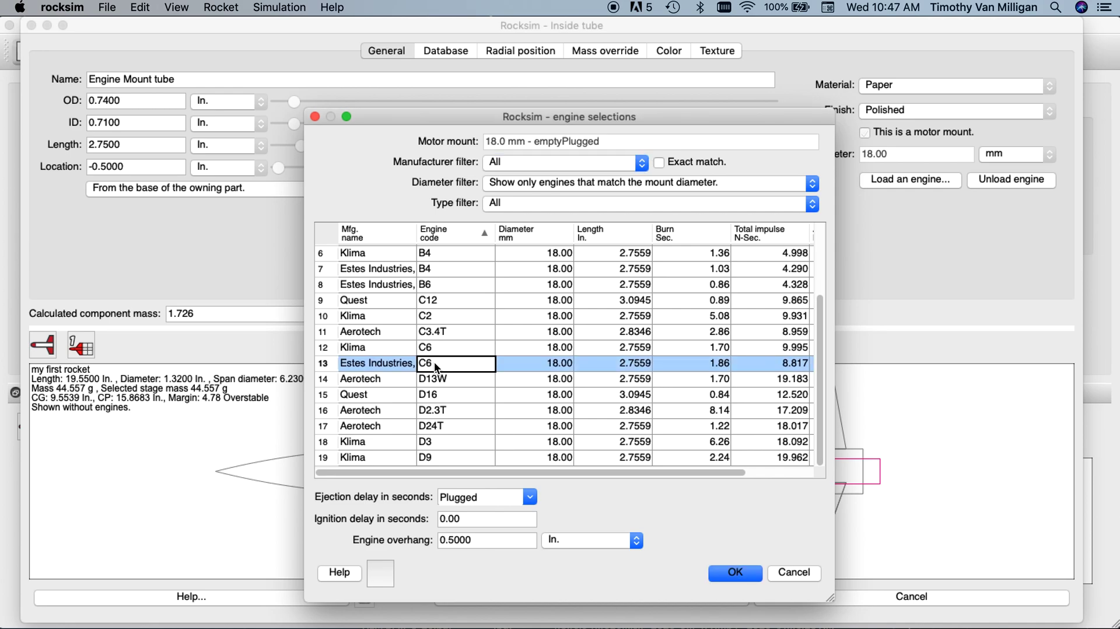
{"action": "left_click", "coordinate": [530, 497]}
{"action": "left_click", "coordinate": [509, 573]}
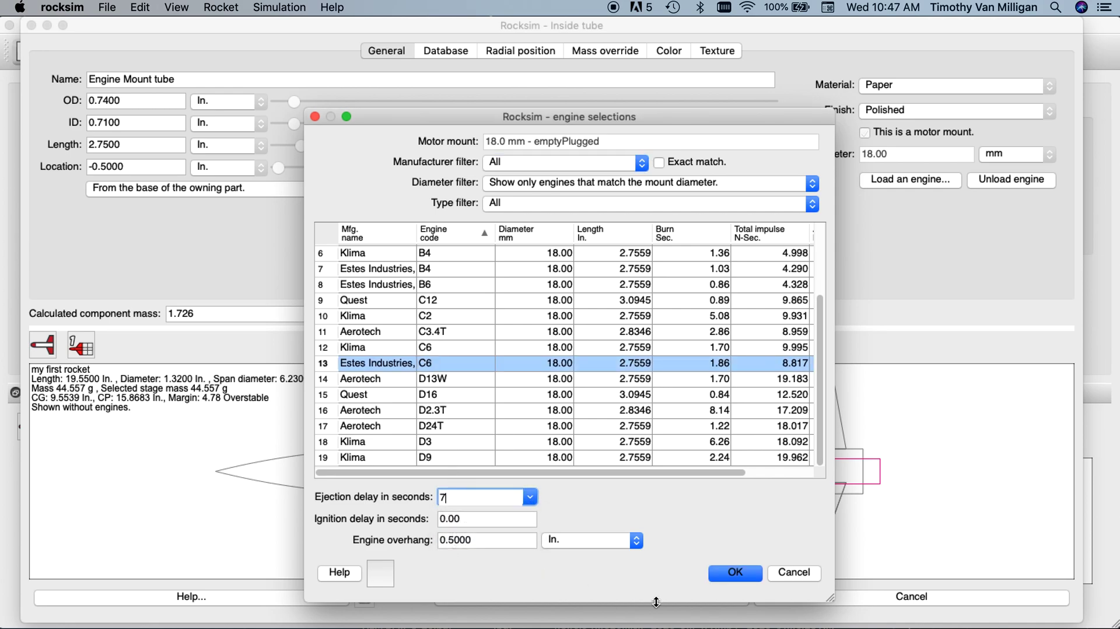
{"action": "left_click", "coordinate": [736, 573]}
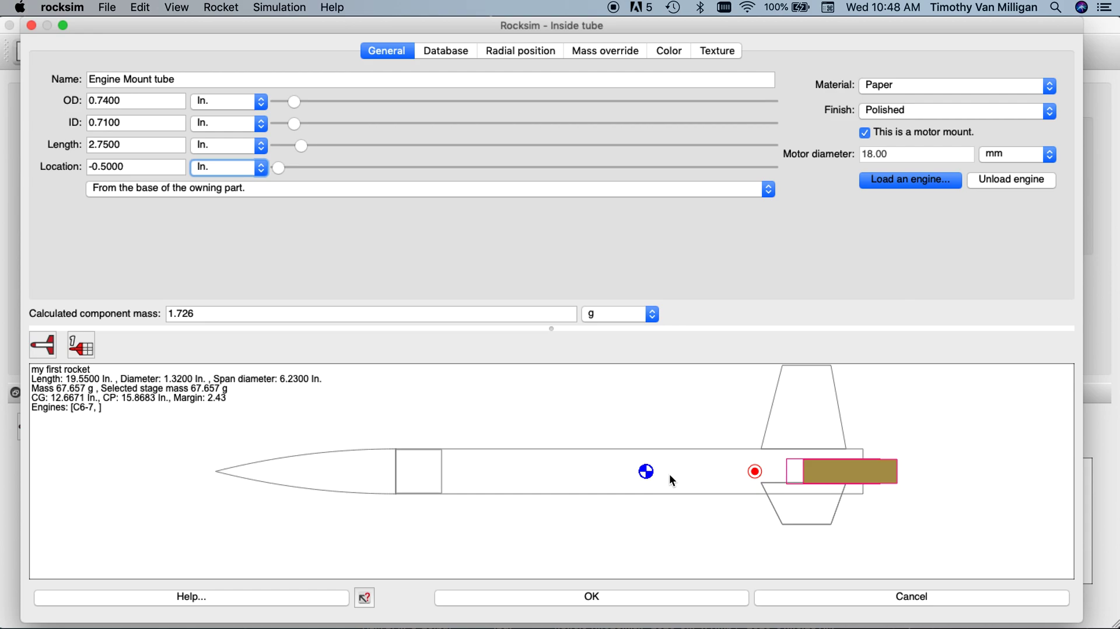
{"action": "right_click", "coordinate": [212, 405]}
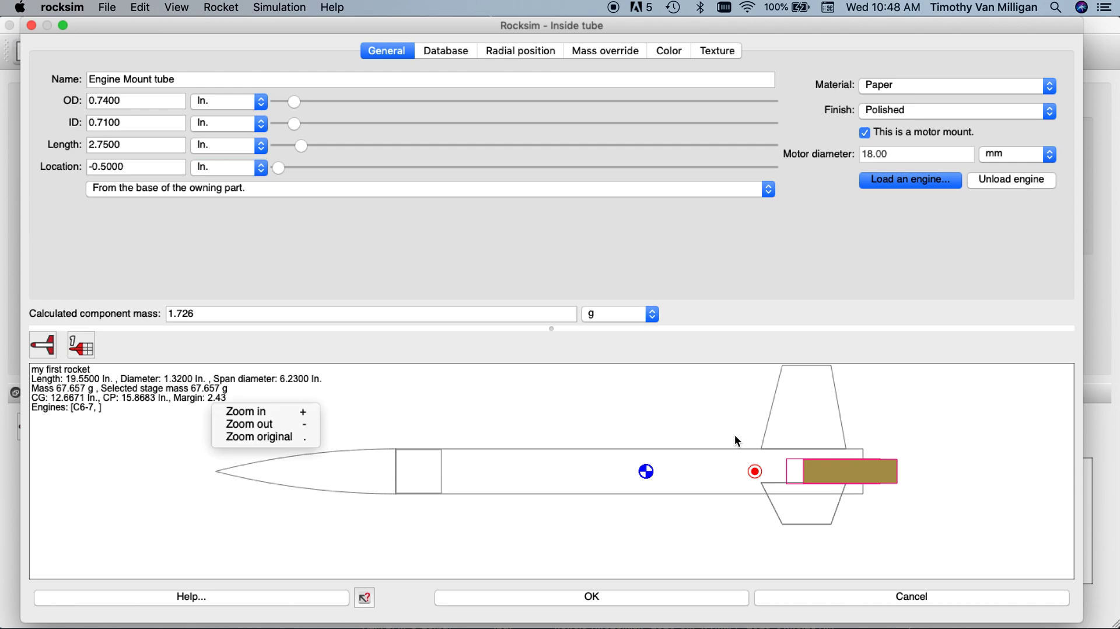
{"action": "left_click", "coordinate": [710, 422]}
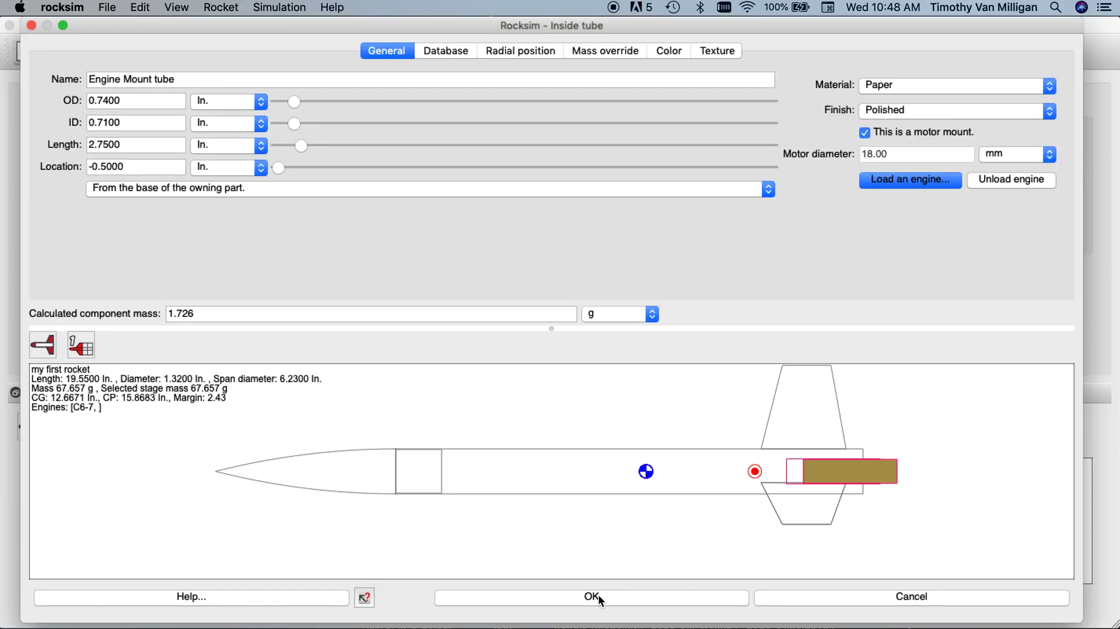
{"action": "left_click", "coordinate": [599, 595]}
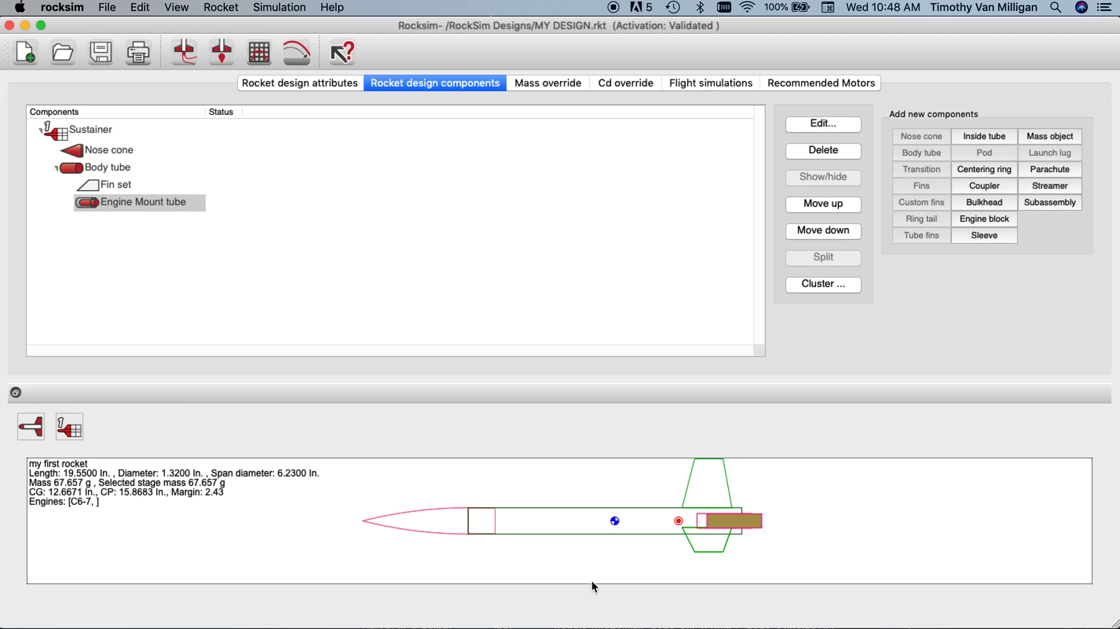
Add a centering ring to the body tube without choosing a part from the database.
{"action": "left_click", "coordinate": [77, 168]}
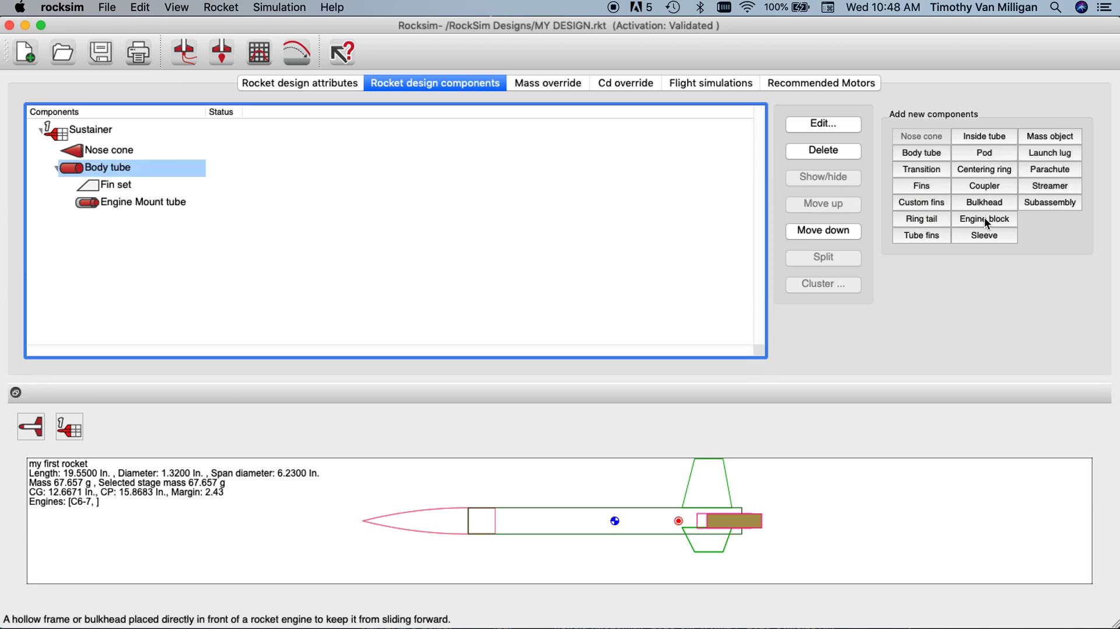
{"action": "left_click", "coordinate": [984, 169]}
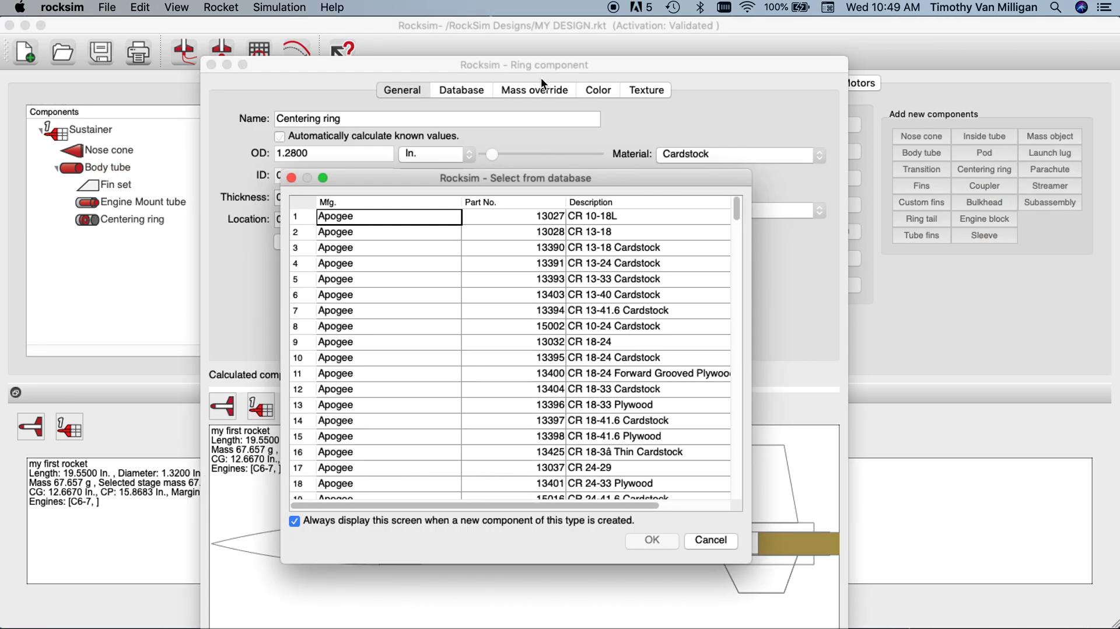
{"action": "left_click_drag", "start_coordinate": [532, 59], "coordinate": [511, 19]}
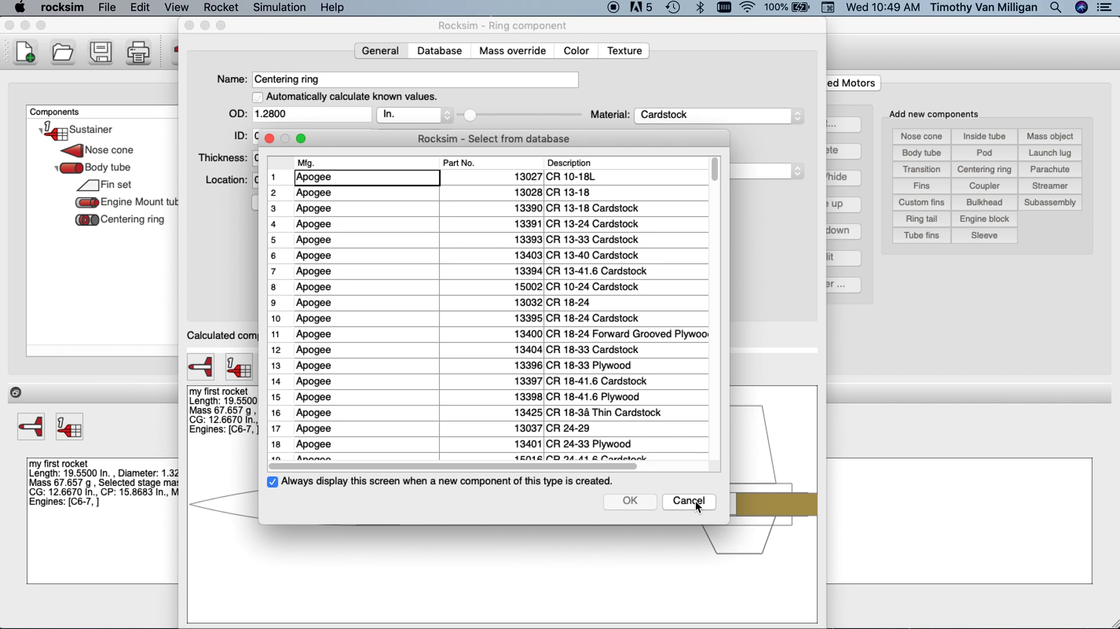
{"action": "left_click", "coordinate": [700, 505]}
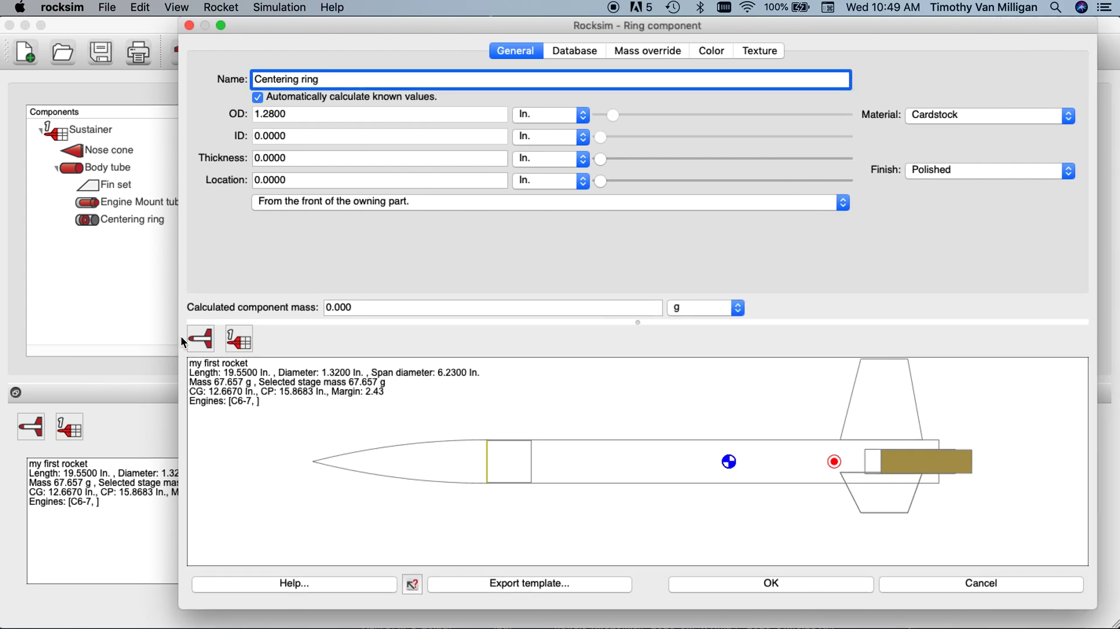
Set the centering ring's thickness to 0.25 in.
{"action": "left_click_drag", "start_coordinate": [179, 338], "coordinate": [12, 336]}
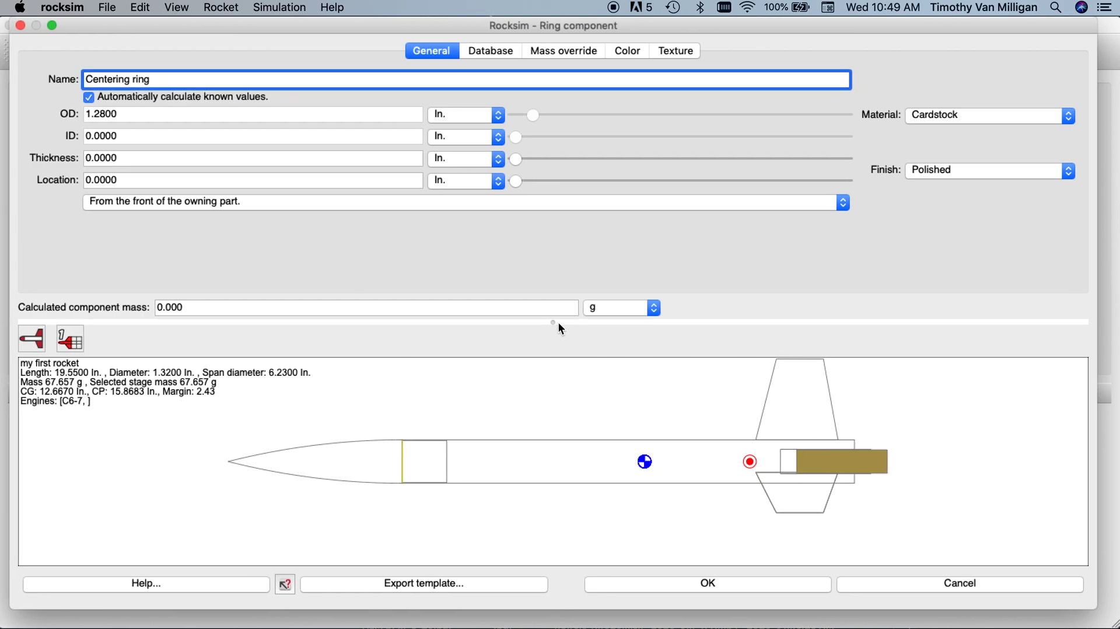
{"action": "left_click_drag", "start_coordinate": [553, 322], "coordinate": [553, 265]}
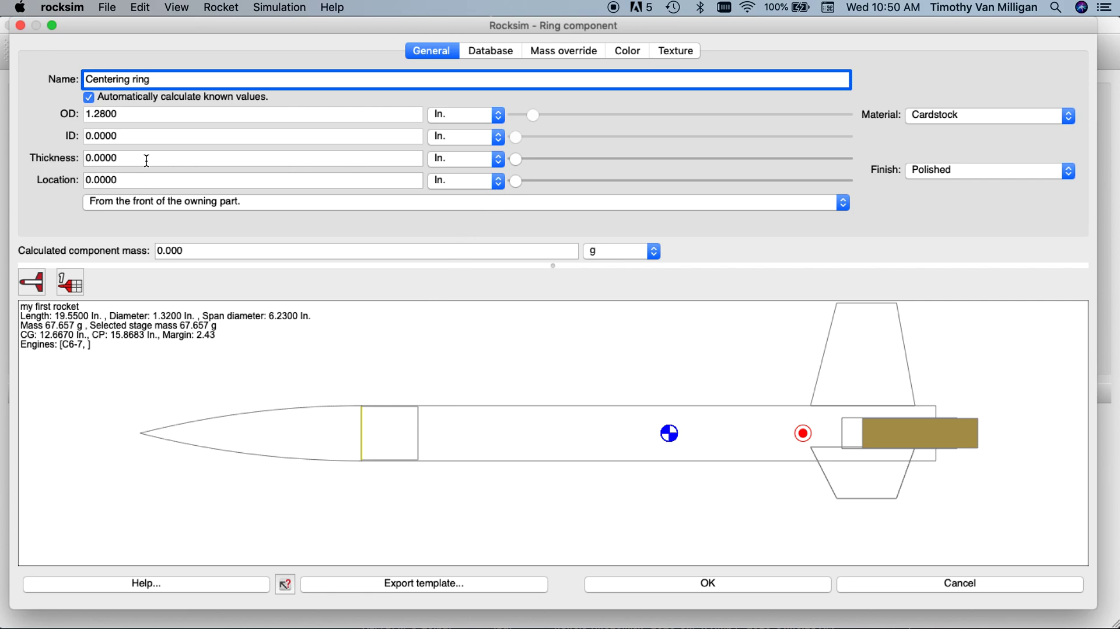
{"action": "left_click_drag", "start_coordinate": [128, 158], "coordinate": [95, 162]}
{"action": "type", "text": "25"}
{"action": "key", "text": "Tab"}
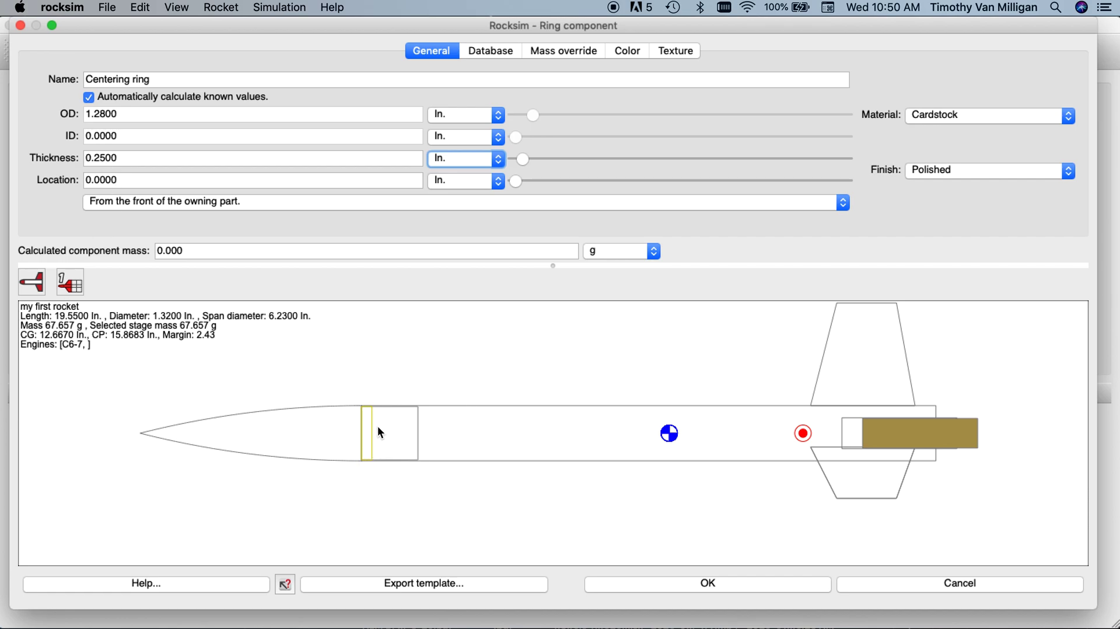
Change the centering ring's 2D color to pure red (255, 0, 0) and return to its general properties.
{"action": "left_click", "coordinate": [628, 56]}
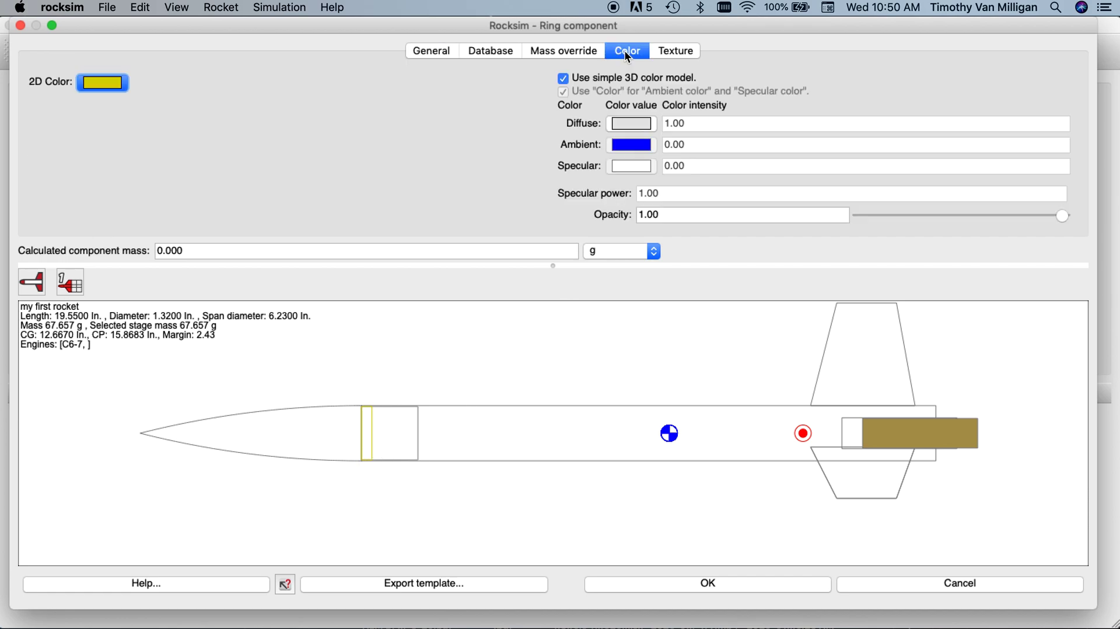
{"action": "left_click", "coordinate": [100, 84]}
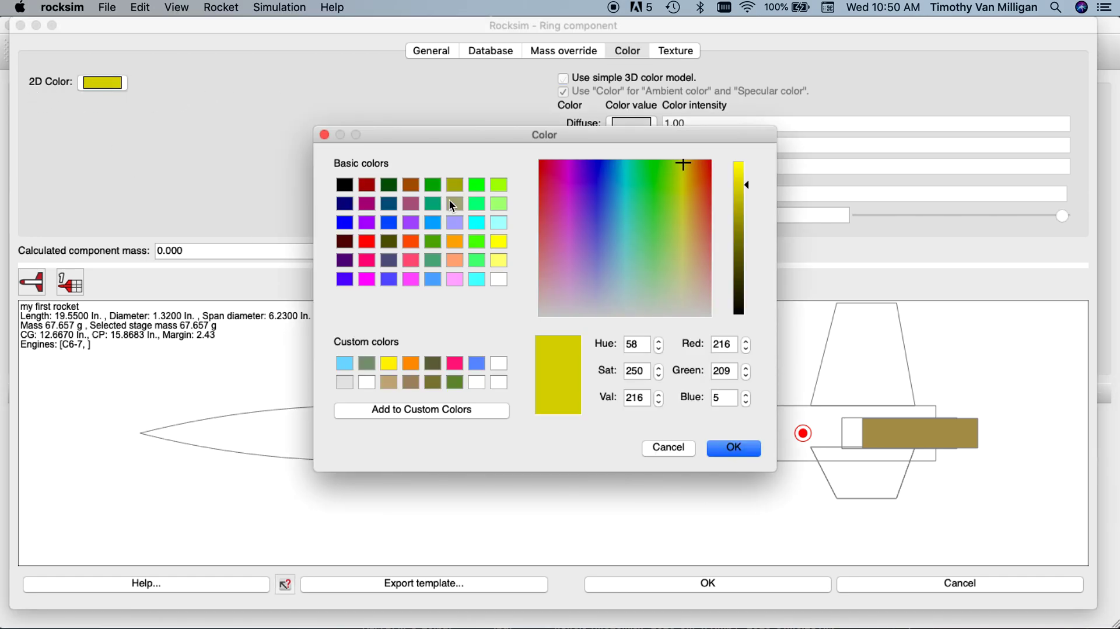
{"action": "left_click", "coordinate": [368, 242]}
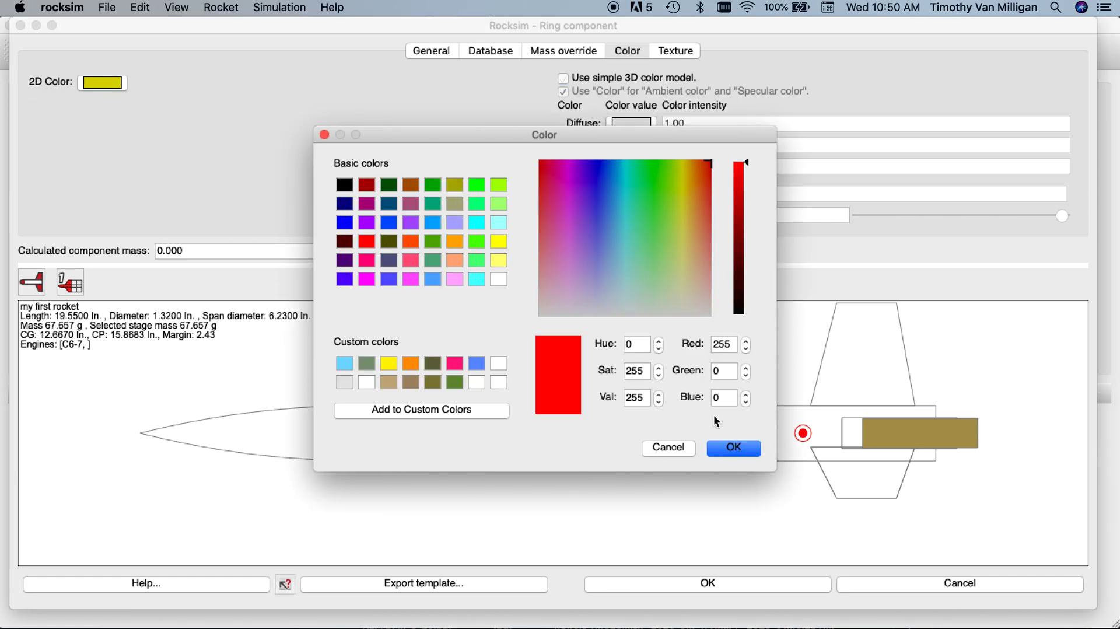
{"action": "left_click", "coordinate": [727, 453]}
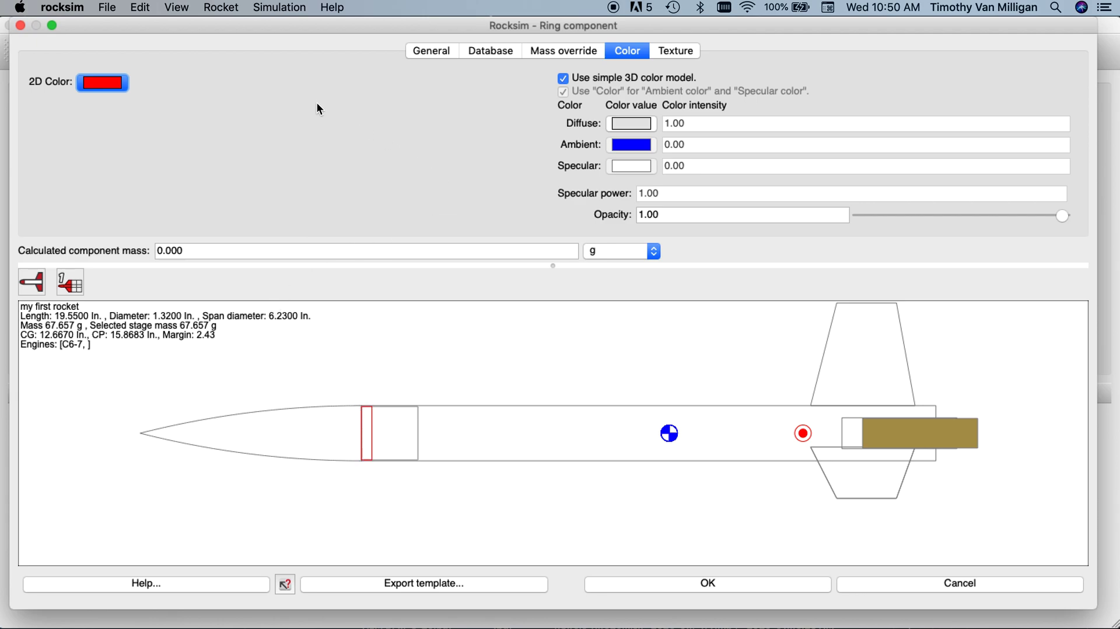
{"action": "left_click", "coordinate": [432, 51]}
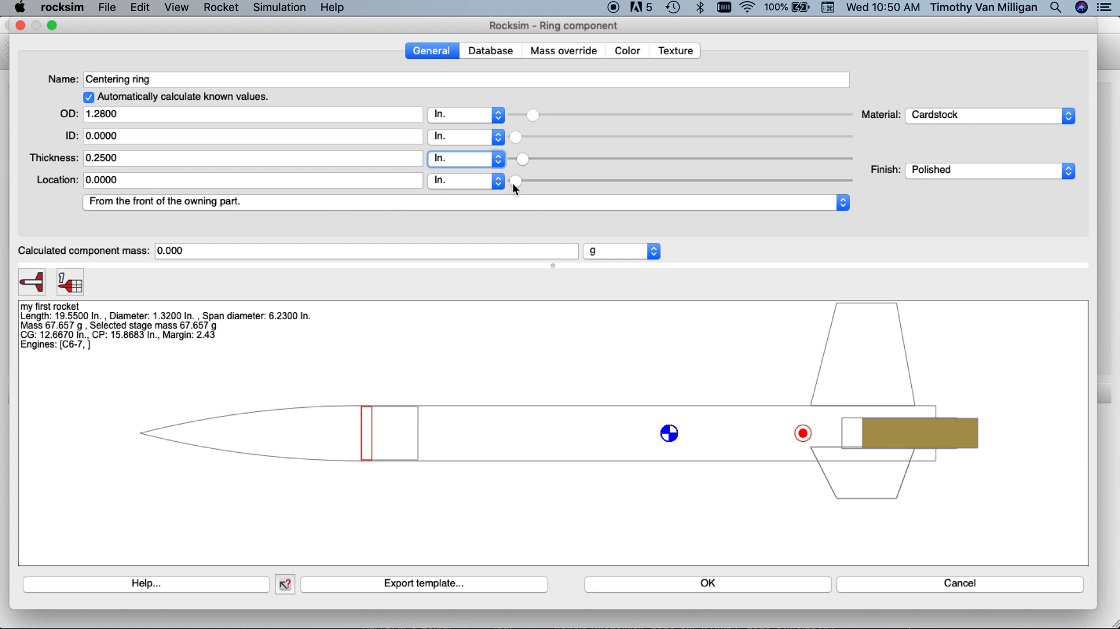
Locate the centering ring 11.5 in from the front of the body tube, at the motor tube's forward end, and accept the ring.
{"action": "left_click_drag", "start_coordinate": [512, 184], "coordinate": [675, 181]}
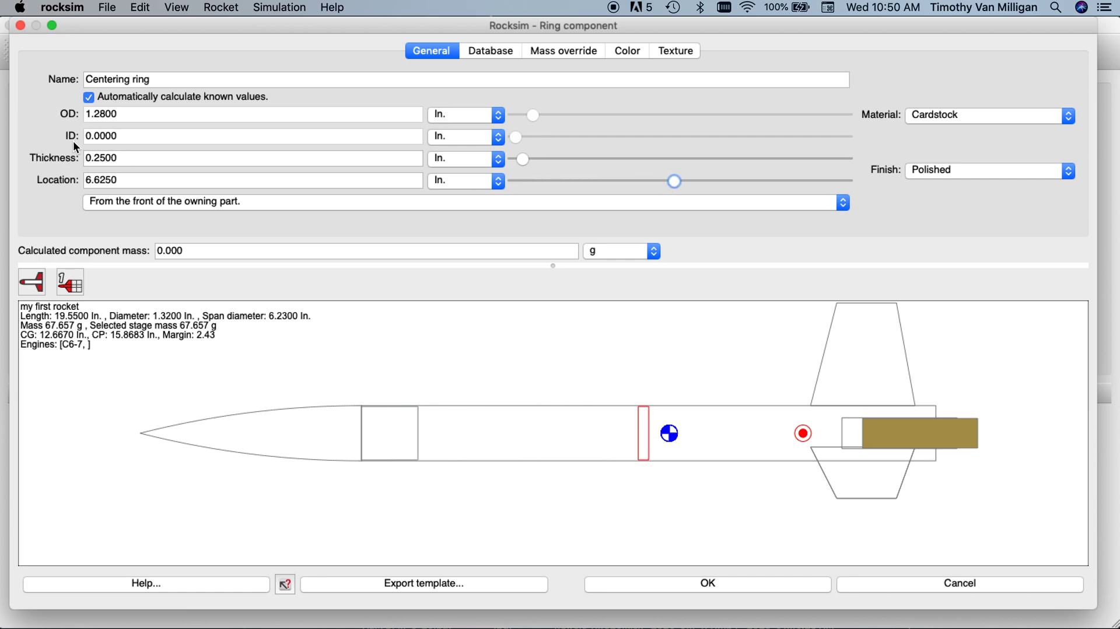
{"action": "left_click_drag", "start_coordinate": [675, 184], "coordinate": [792, 182]}
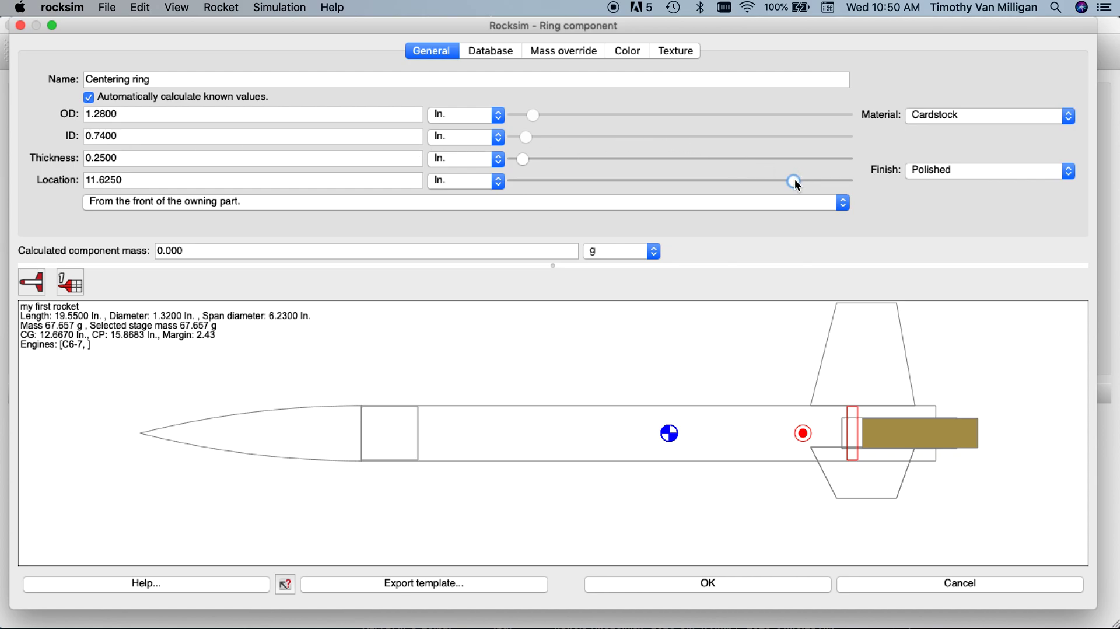
{"action": "mouse_move", "coordinate": [795, 179]}
{"action": "left_mouse_down"}
{"action": "mouse_move", "coordinate": [827, 175]}
{"action": "mouse_move", "coordinate": [787, 184]}
{"action": "left_mouse_up"}
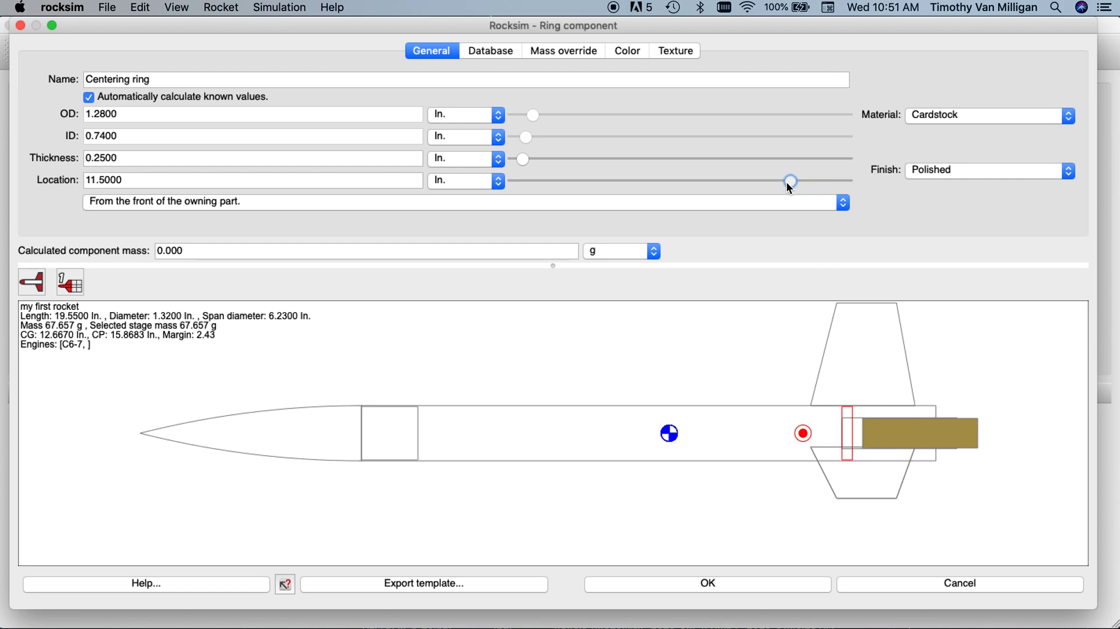
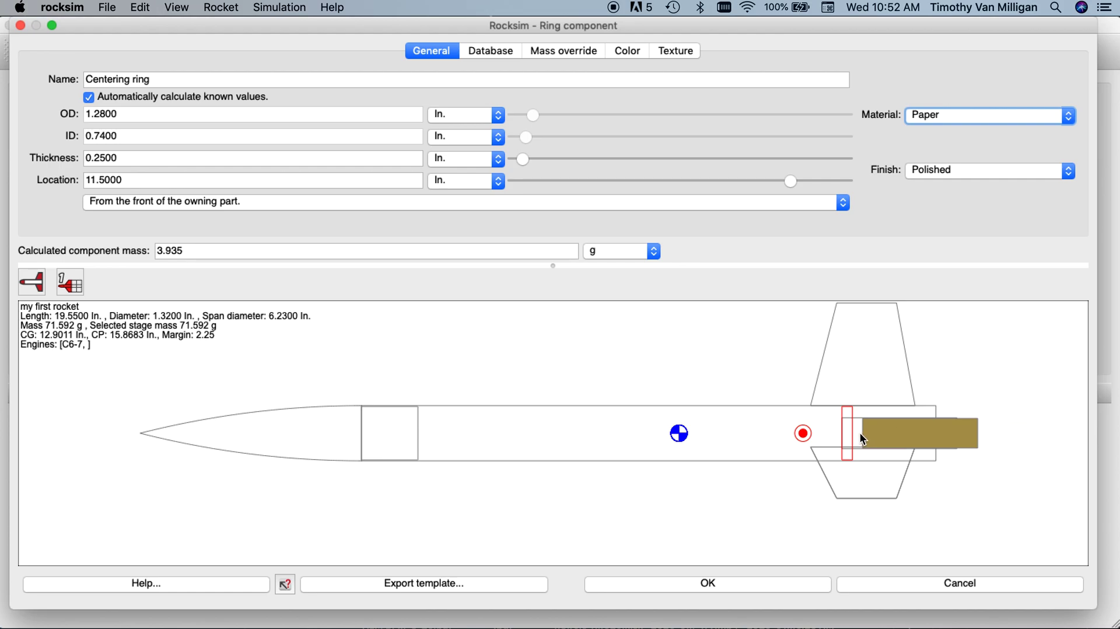
{"action": "left_click", "coordinate": [635, 52]}
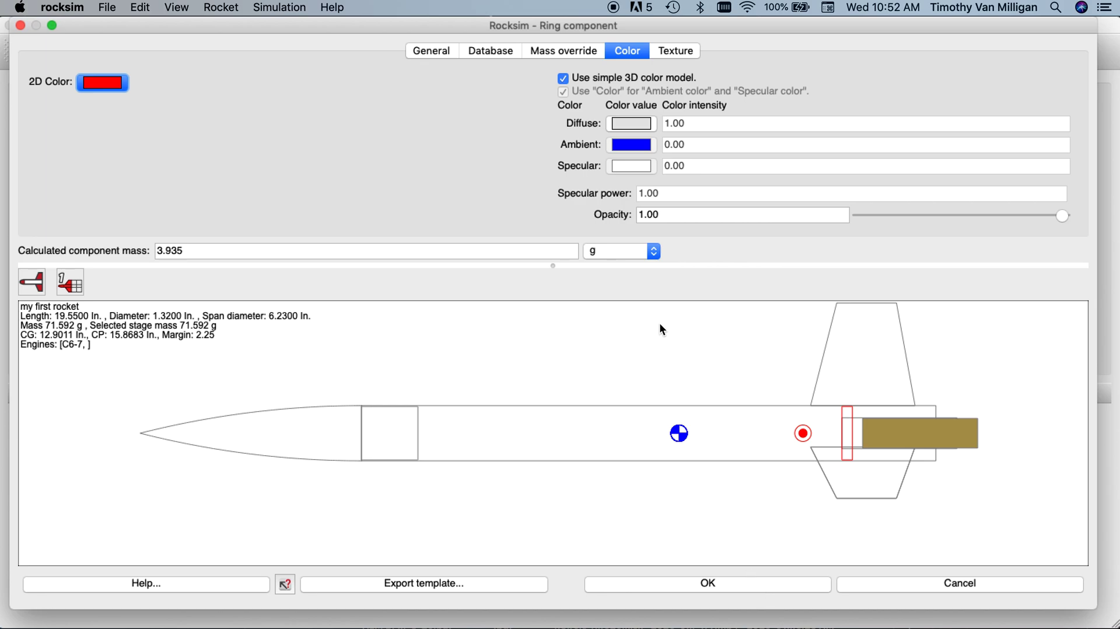
{"action": "left_click", "coordinate": [754, 585]}
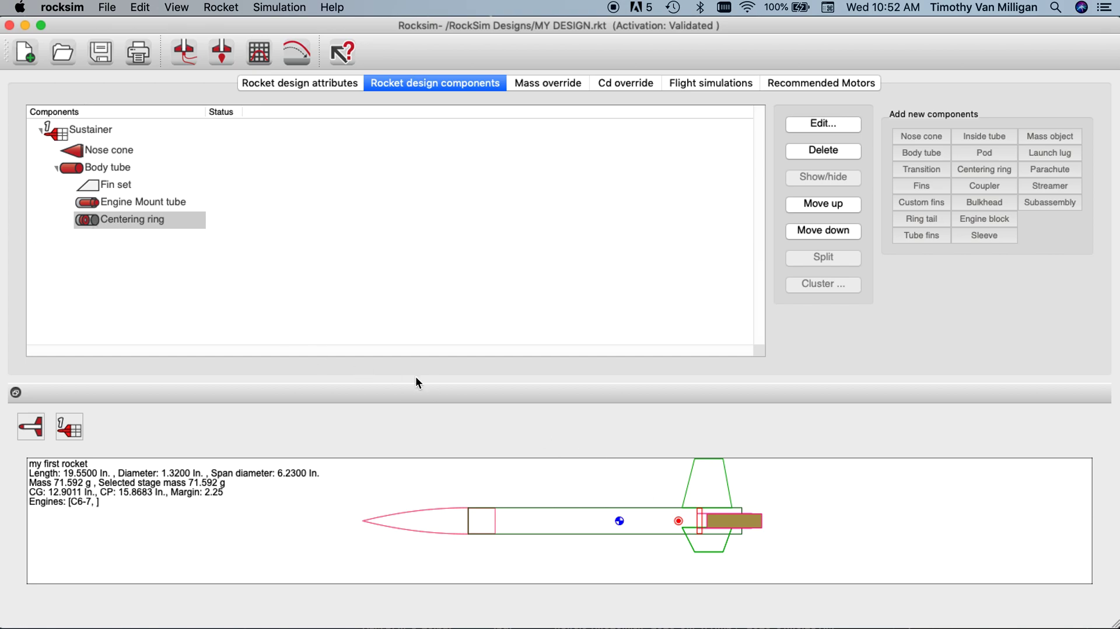
Copy the centering ring and paste the duplicate into the body tube.
{"action": "left_click", "coordinate": [133, 221]}
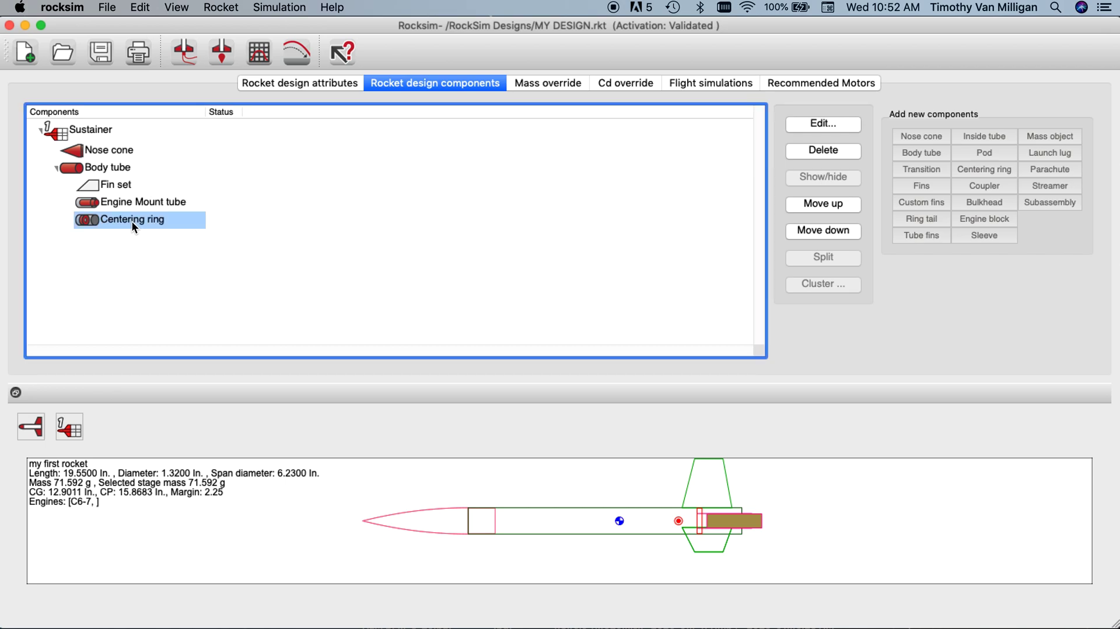
{"action": "left_click", "coordinate": [140, 6]}
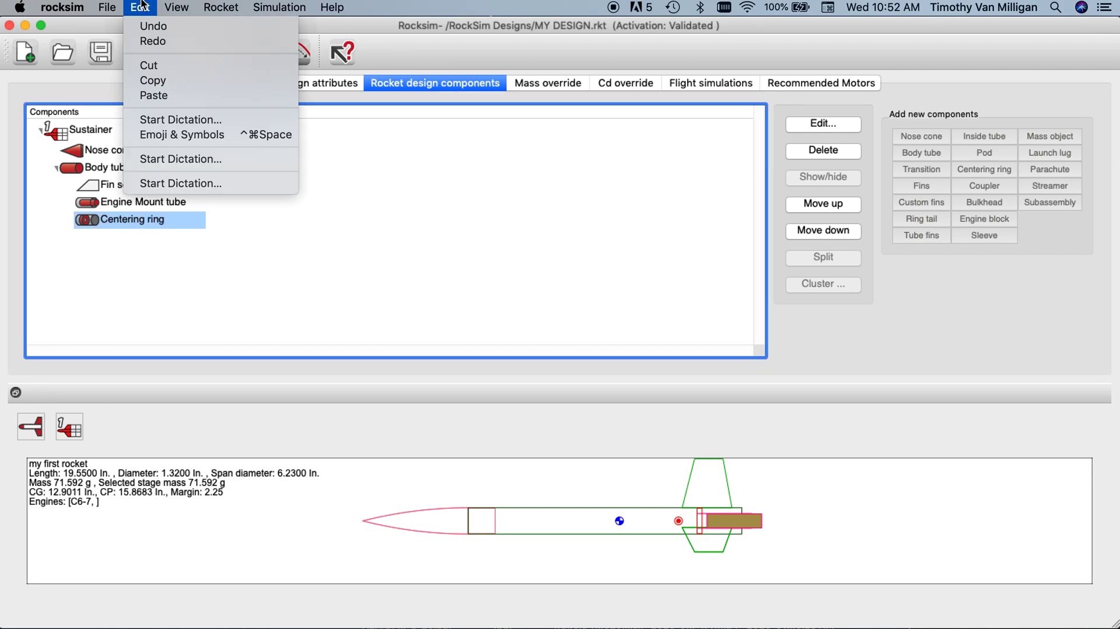
{"action": "left_click", "coordinate": [155, 81]}
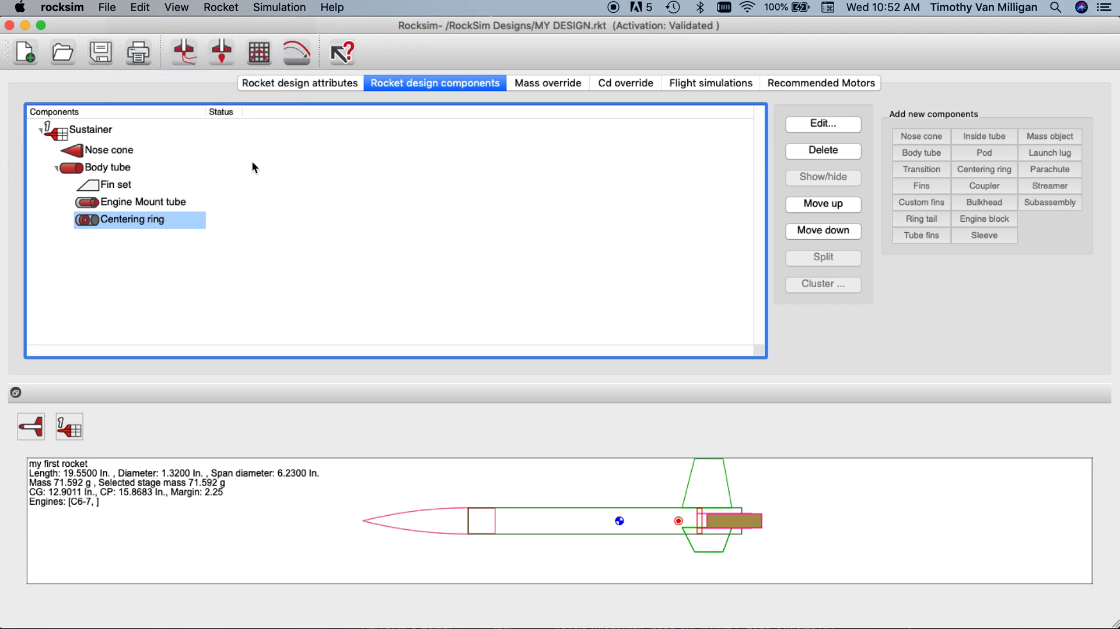
{"action": "right_click", "coordinate": [188, 219]}
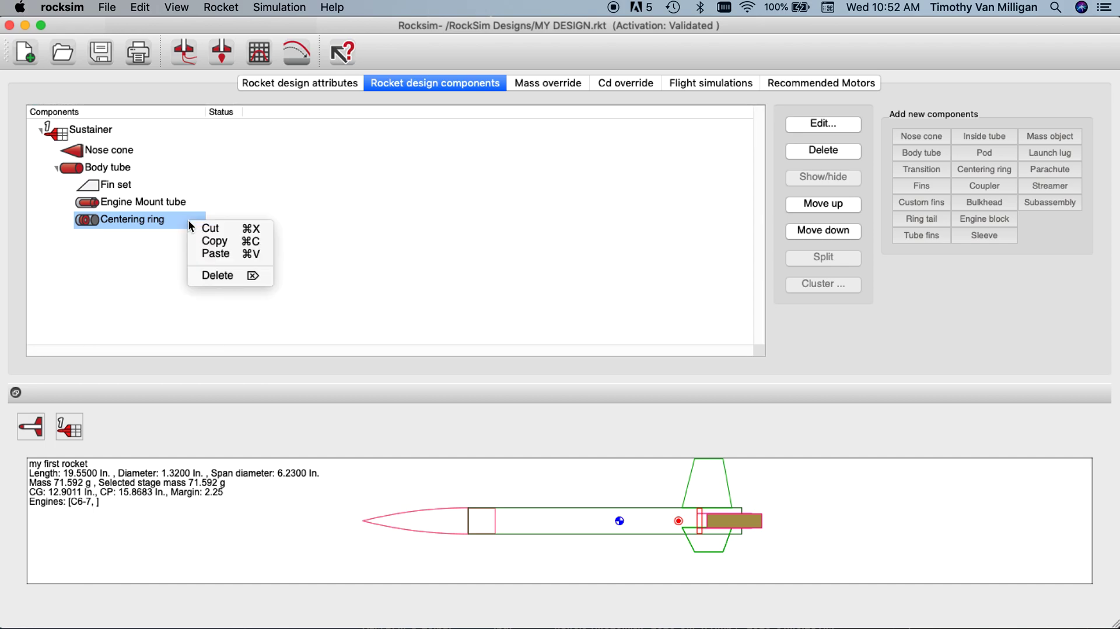
{"action": "left_click", "coordinate": [205, 248]}
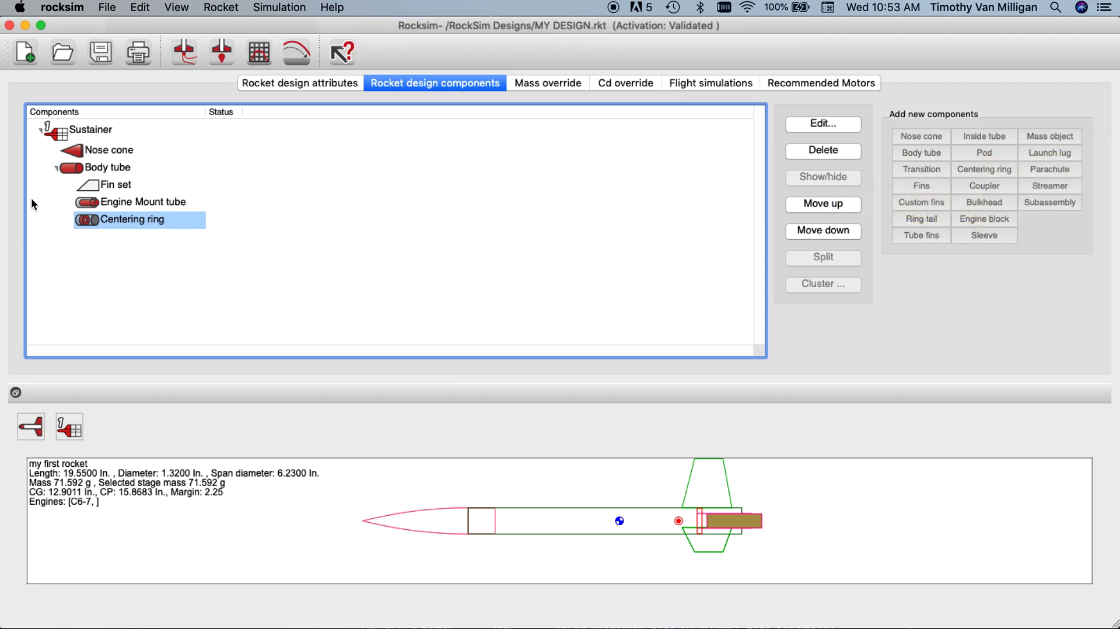
{"action": "left_click", "coordinate": [74, 167]}
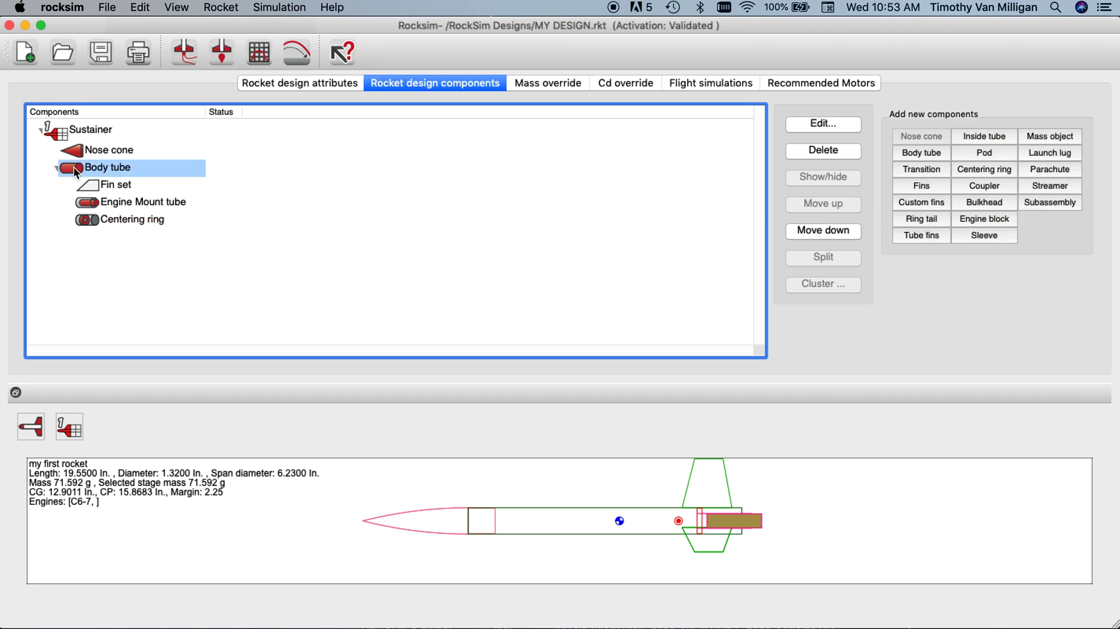
{"action": "right_click", "coordinate": [193, 173]}
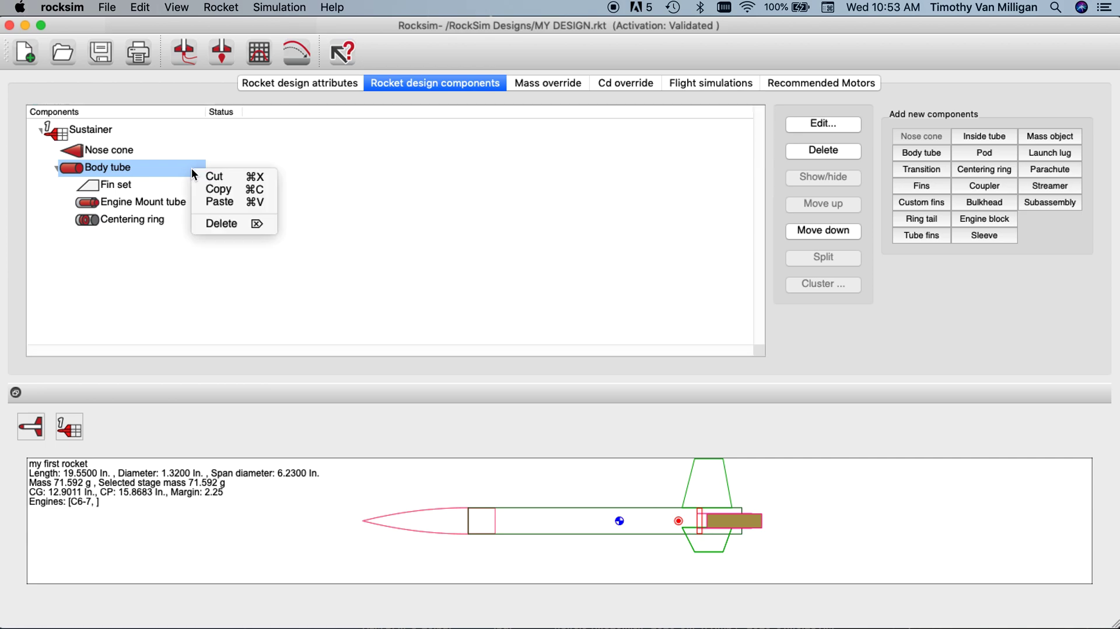
{"action": "left_click", "coordinate": [207, 202]}
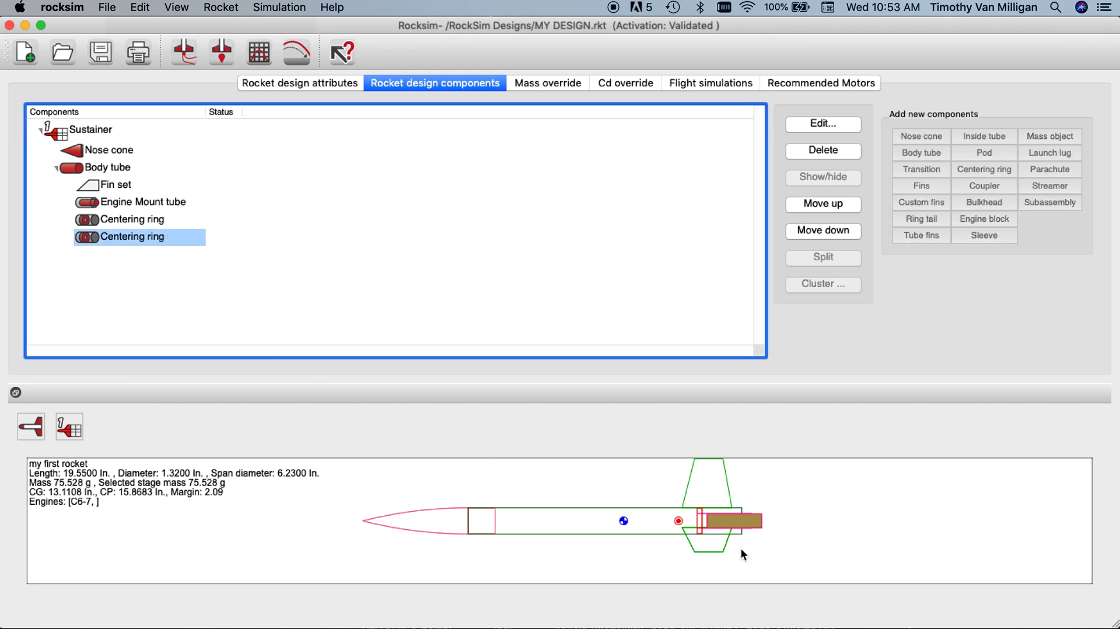
Reference the duplicate centering ring's location from the base of the owning part and set it to 0.25 in.
{"action": "right_click", "coordinate": [698, 497]}
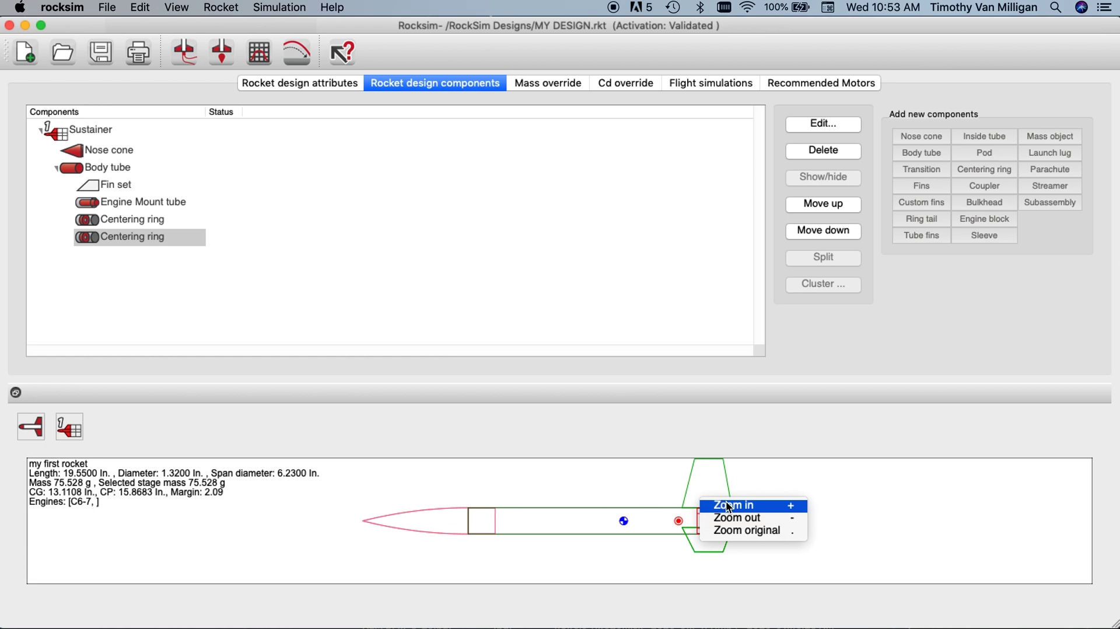
{"action": "left_click", "coordinate": [745, 505]}
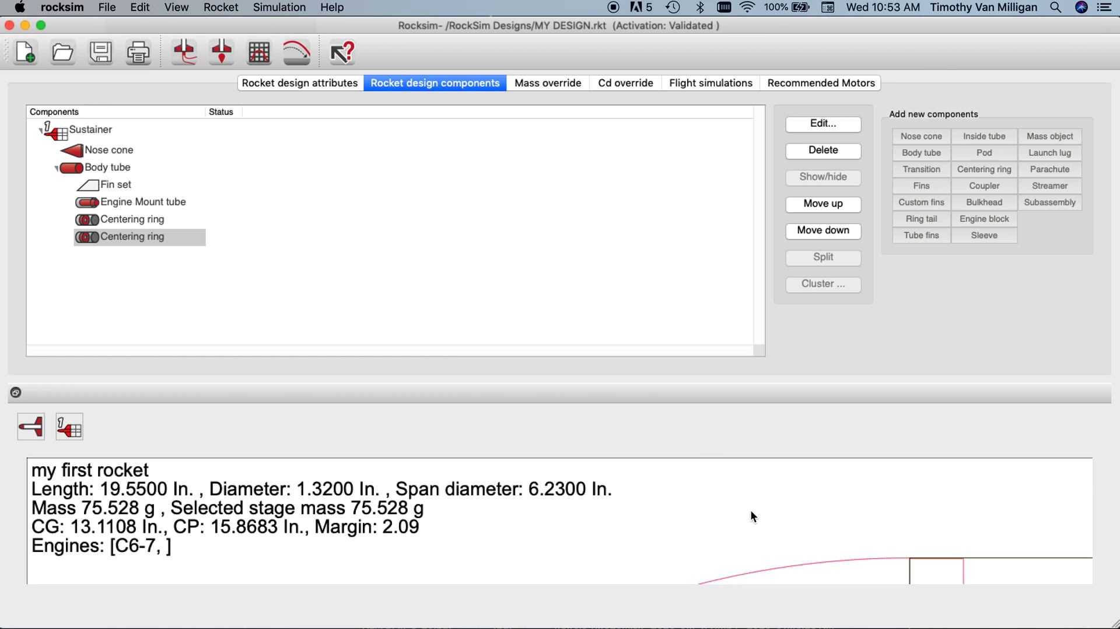
{"action": "left_click_drag", "start_coordinate": [834, 540], "coordinate": [103, 482]}
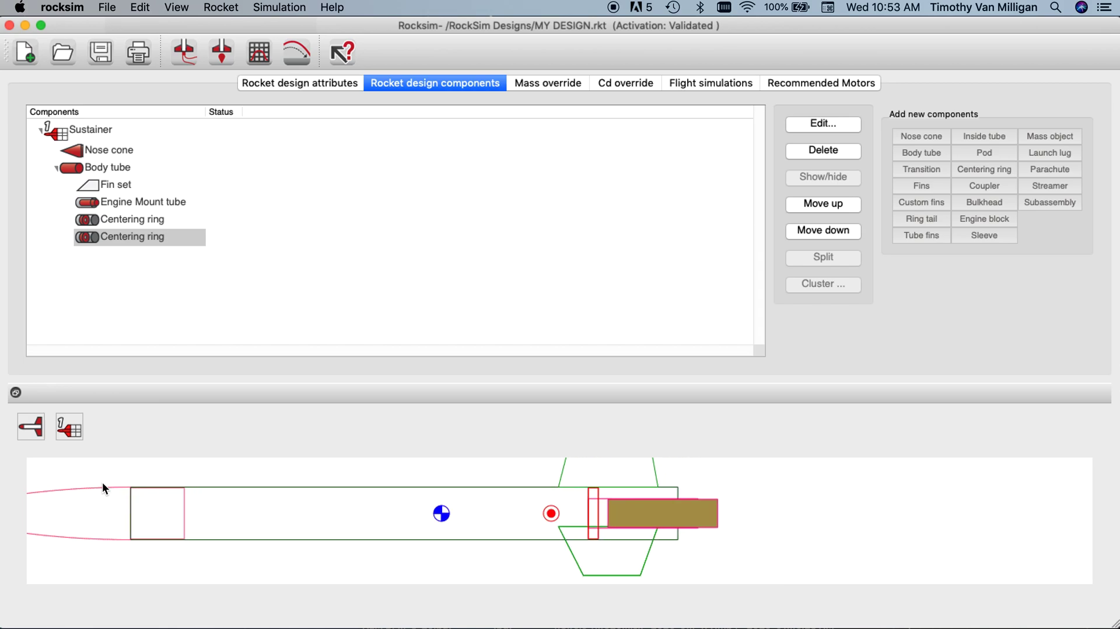
{"action": "right_click", "coordinate": [607, 516]}
{"action": "left_click", "coordinate": [623, 521]}
{"action": "left_click_drag", "start_coordinate": [740, 506], "coordinate": [505, 479]}
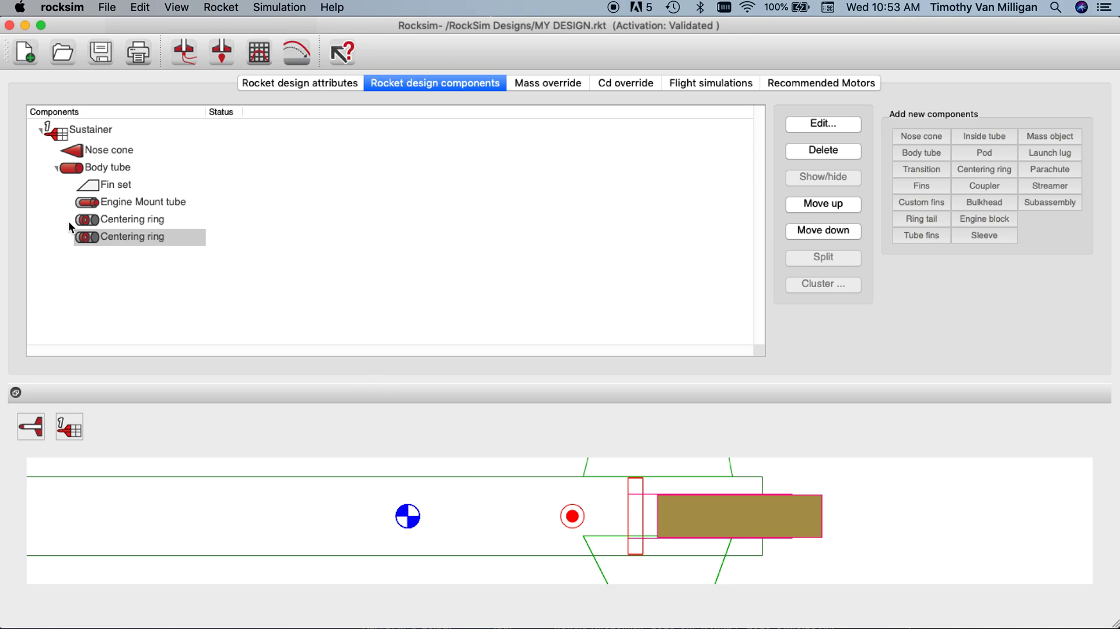
{"action": "double_click", "coordinate": [124, 237]}
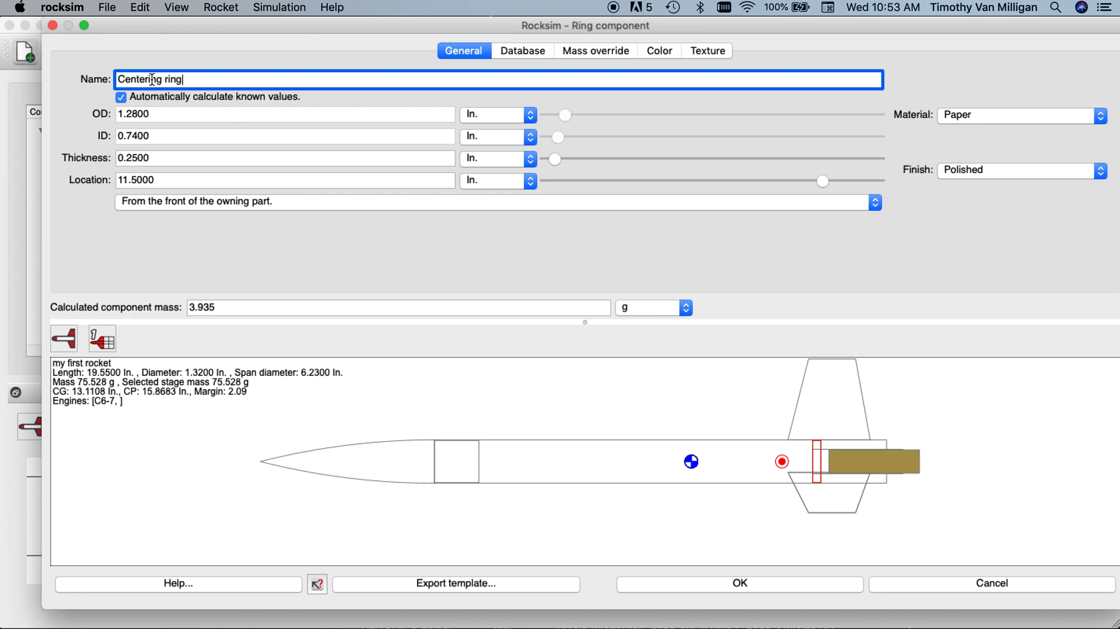
{"action": "left_click", "coordinate": [210, 204]}
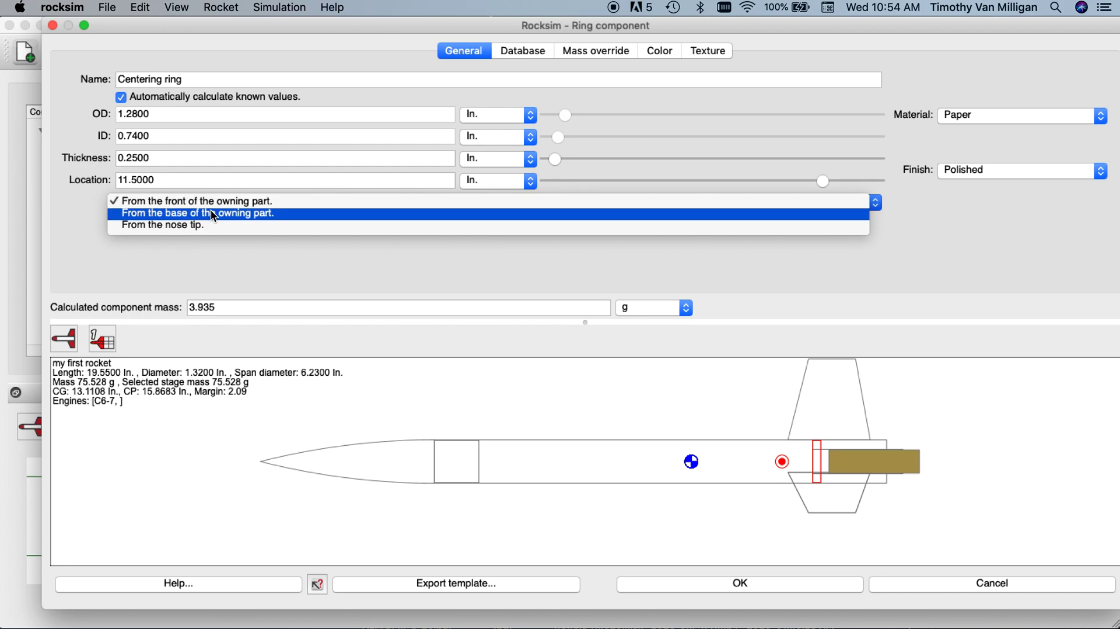
{"action": "left_click", "coordinate": [212, 213]}
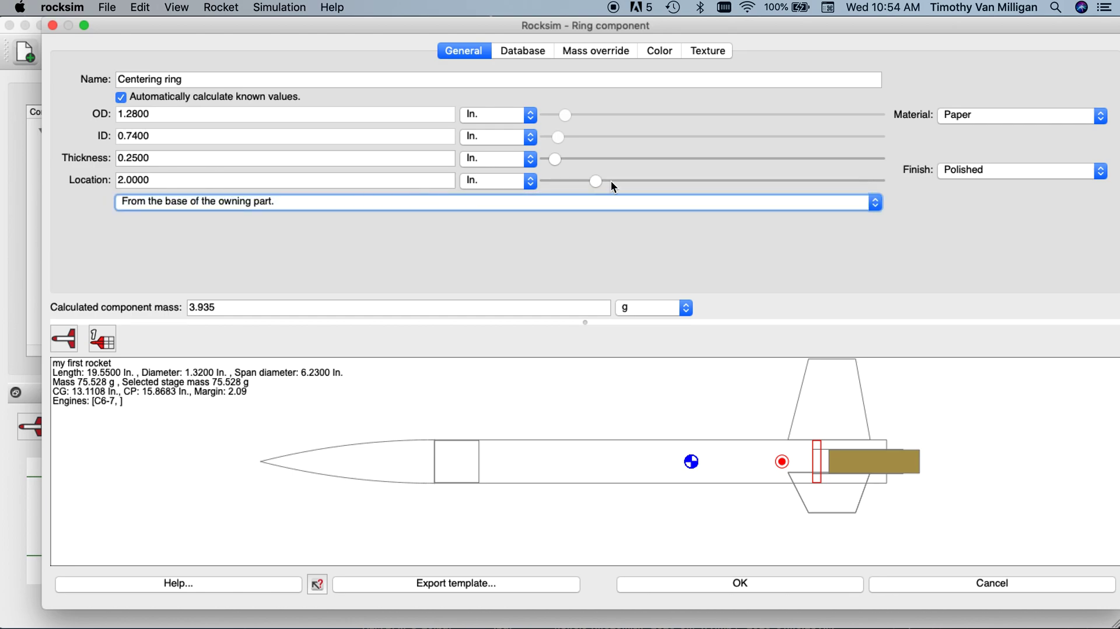
{"action": "left_click_drag", "start_coordinate": [600, 185], "coordinate": [545, 185]}
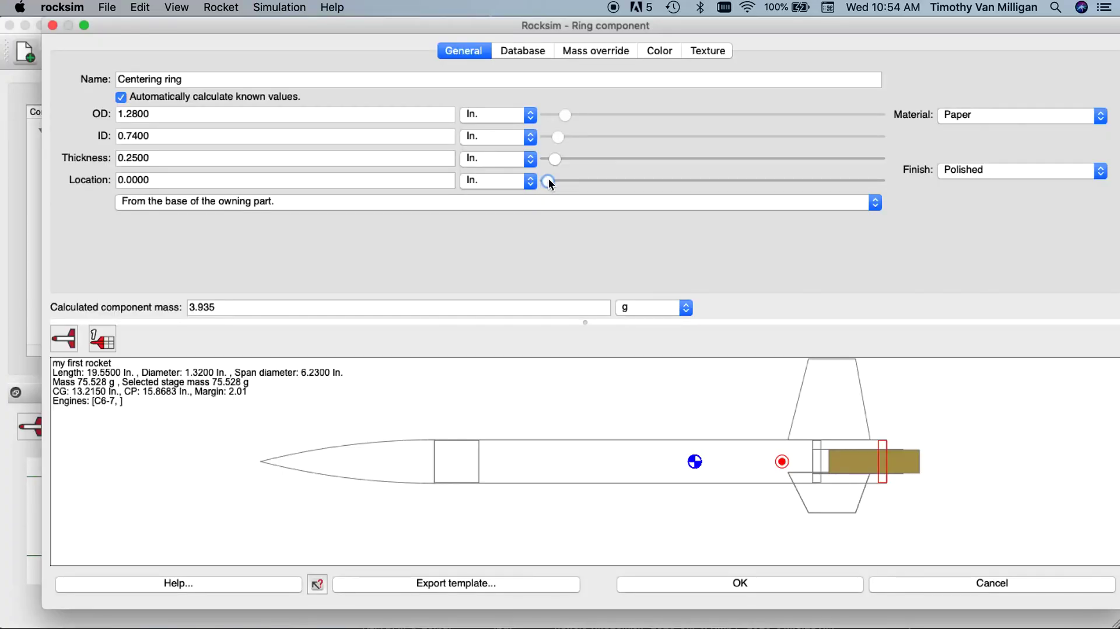
{"action": "left_click_drag", "start_coordinate": [548, 180], "coordinate": [553, 180]}
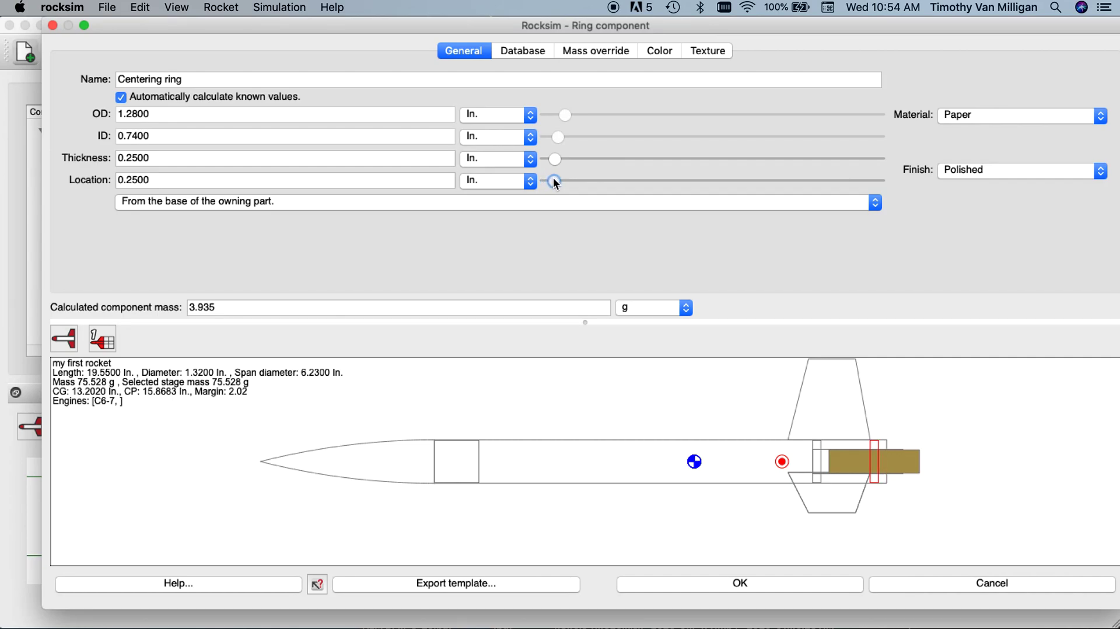
Rename the duplicate ring as "Aft Centering ring" and accept its properties.
{"action": "right_click", "coordinate": [885, 451]}
{"action": "left_click", "coordinate": [902, 461]}
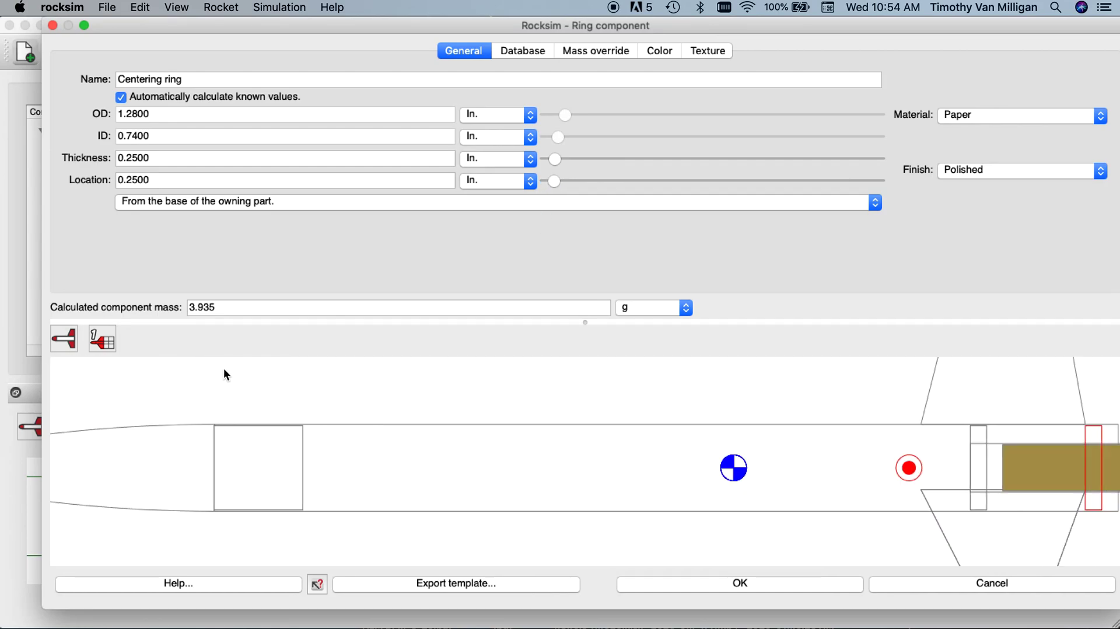
{"action": "right_click", "coordinate": [745, 430]}
{"action": "left_click", "coordinate": [814, 438]}
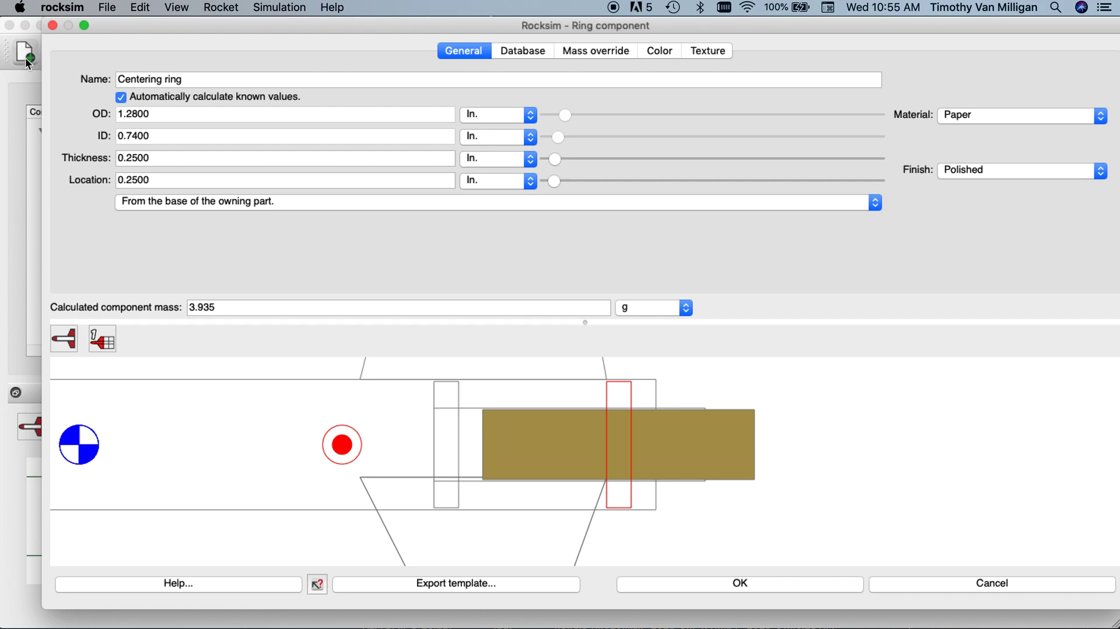
{"action": "left_click", "coordinate": [122, 80]}
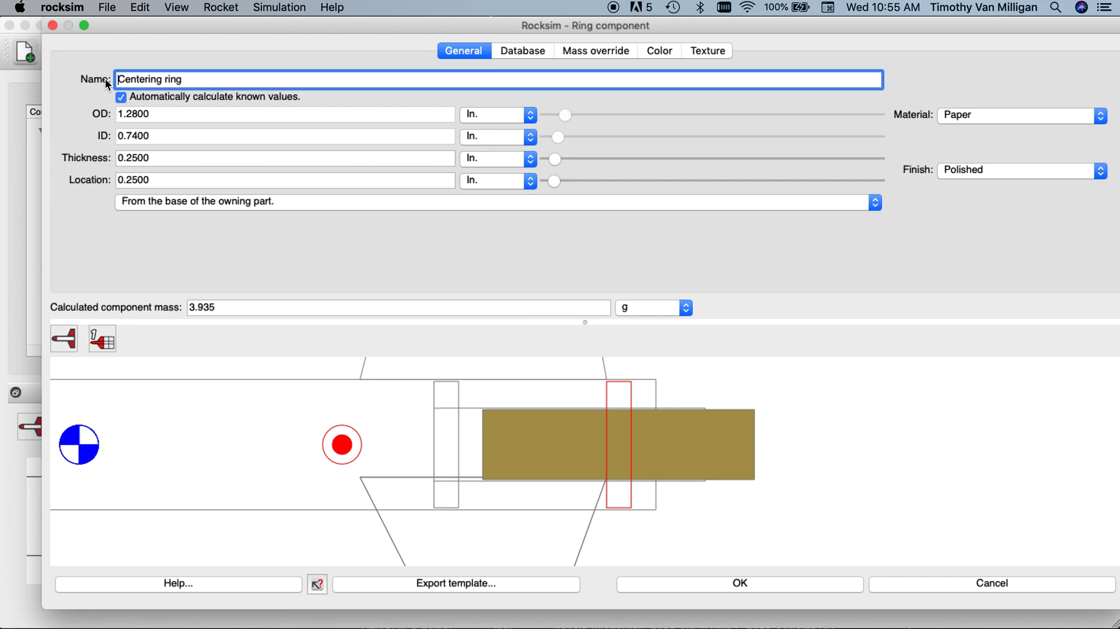
{"action": "type", "text": "Aft"}
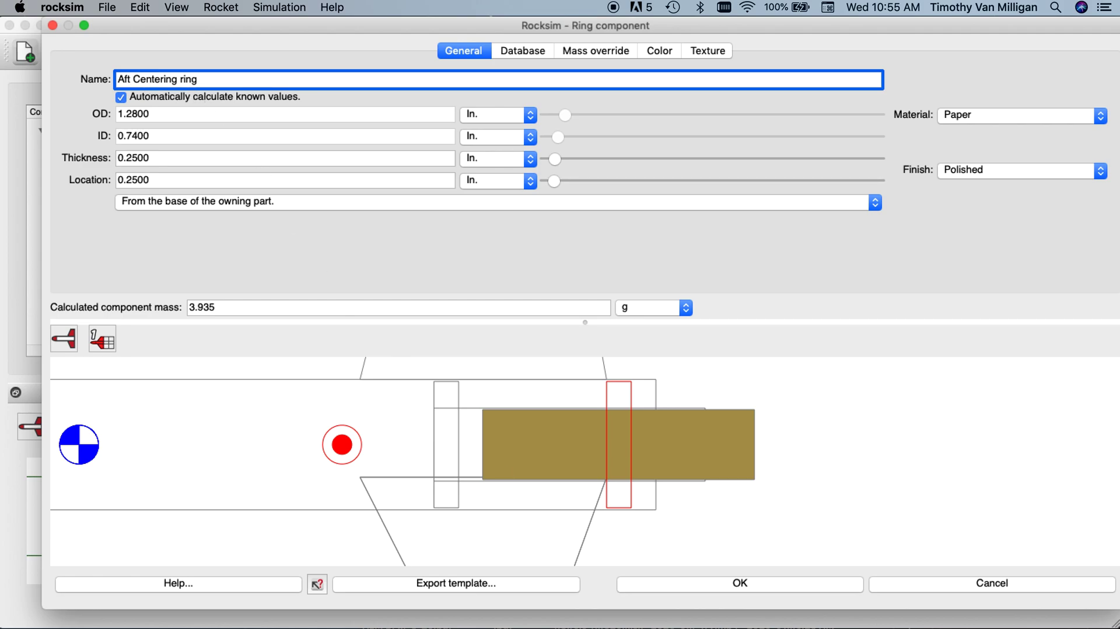
{"action": "left_click", "coordinate": [772, 580]}
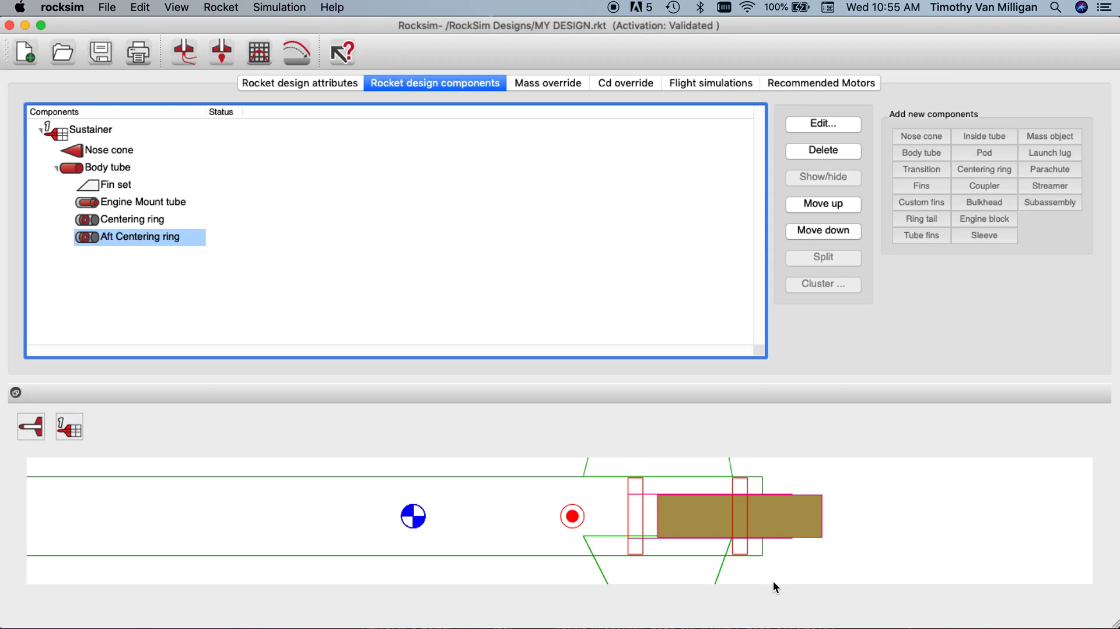
Rename the original centering ring as "Forward Centering ring" in the component tree.
{"action": "left_click", "coordinate": [119, 221]}
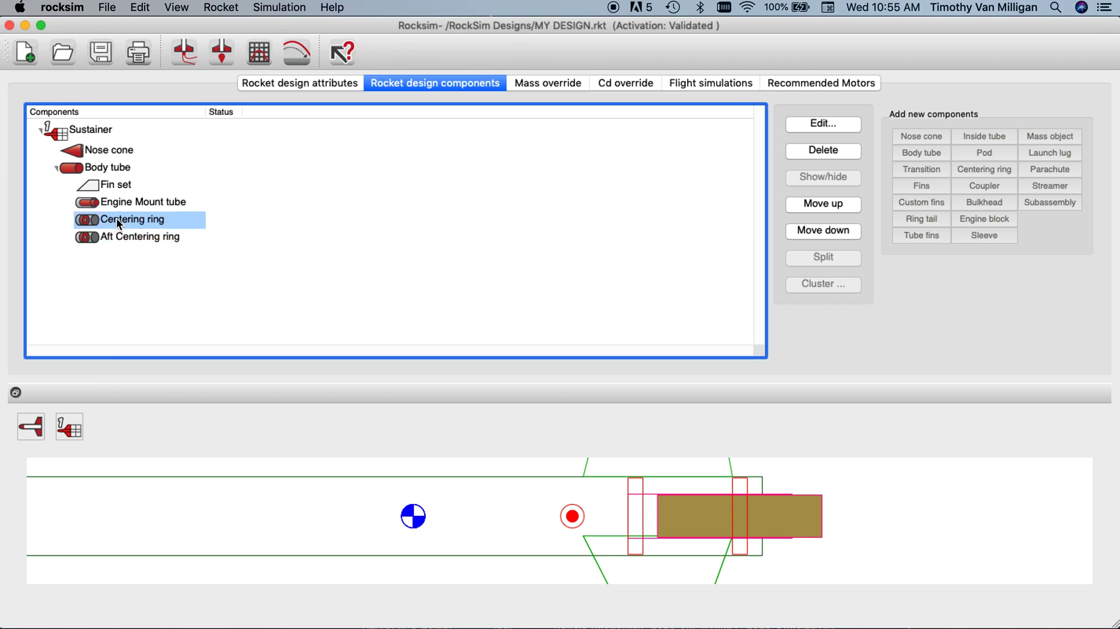
{"action": "left_click", "coordinate": [117, 219]}
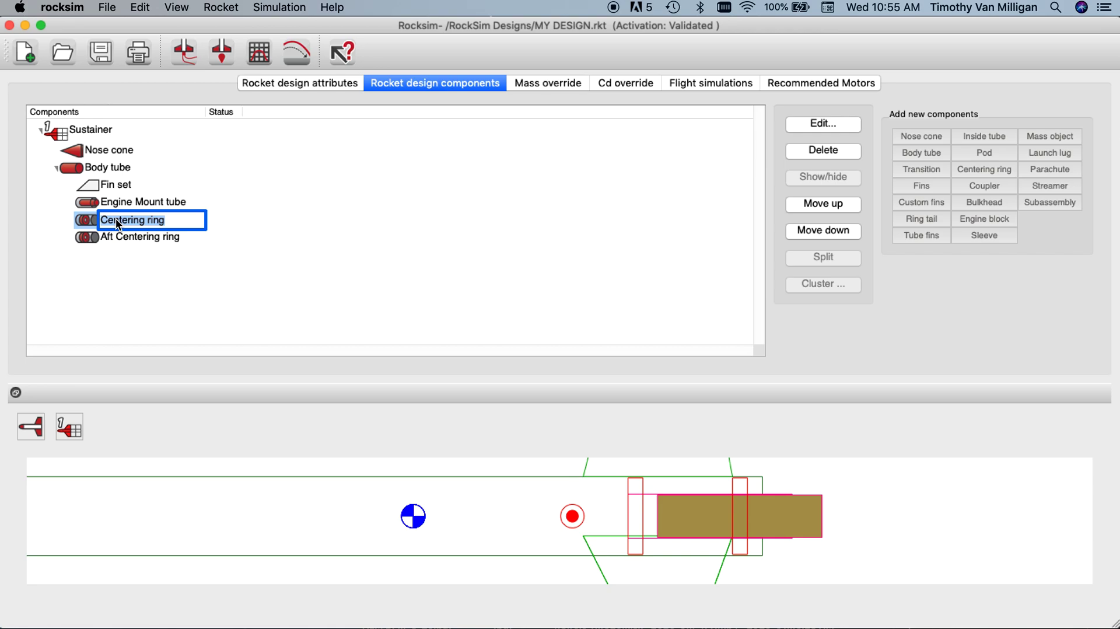
{"action": "key", "text": "Left"}
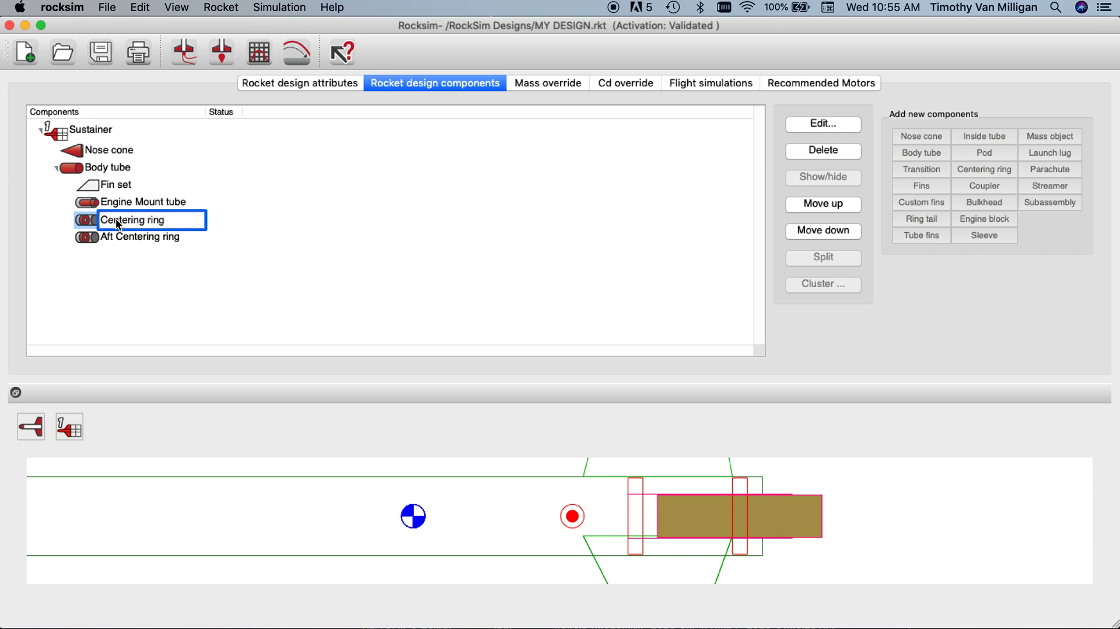
{"action": "type", "text": "Forward"}
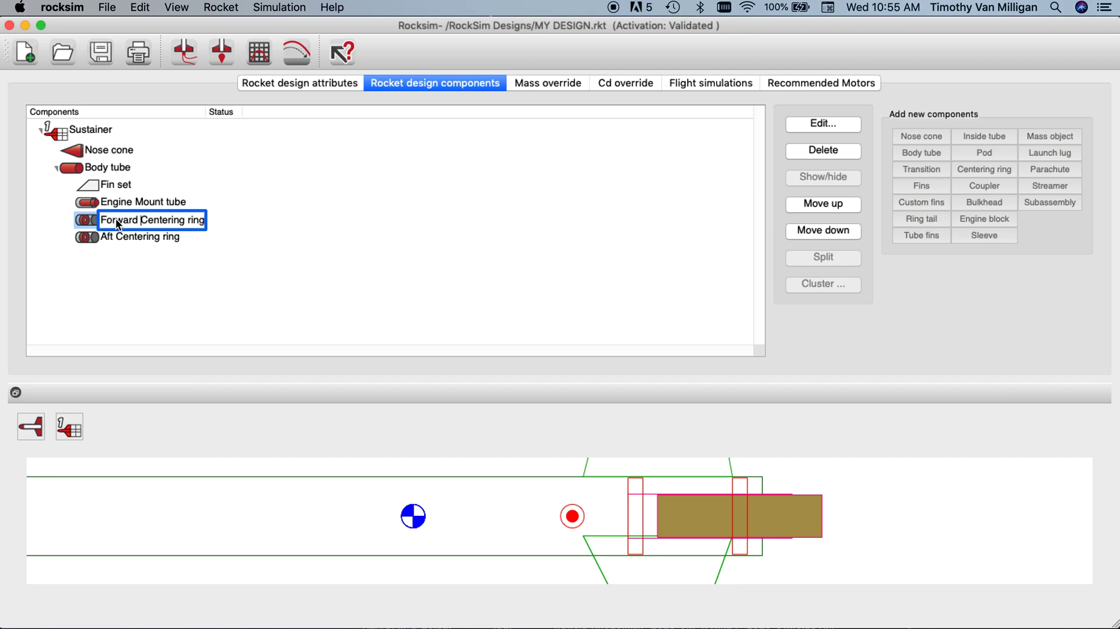
{"action": "key", "text": "Return"}
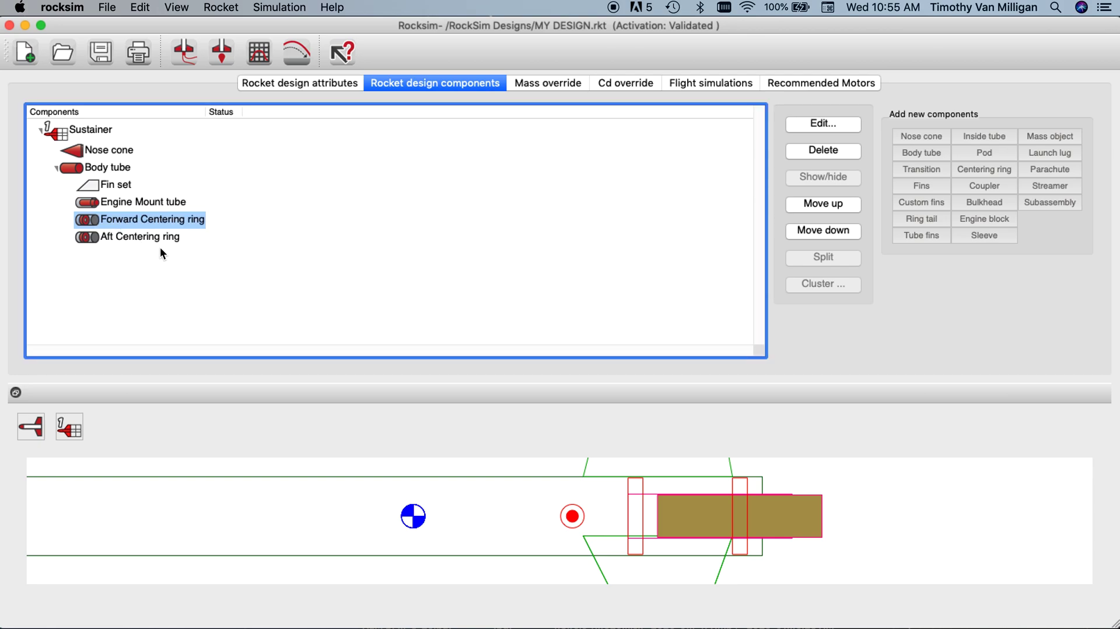